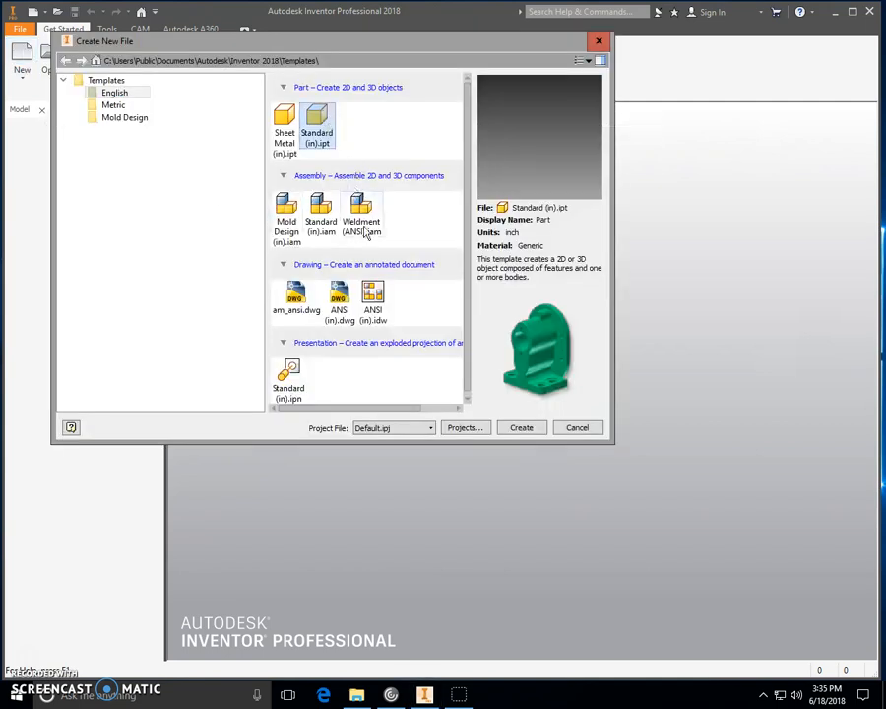
- Create a new part from the Standard (in).ipt template and start a 2D sketch on the XY plane
click(522, 428)
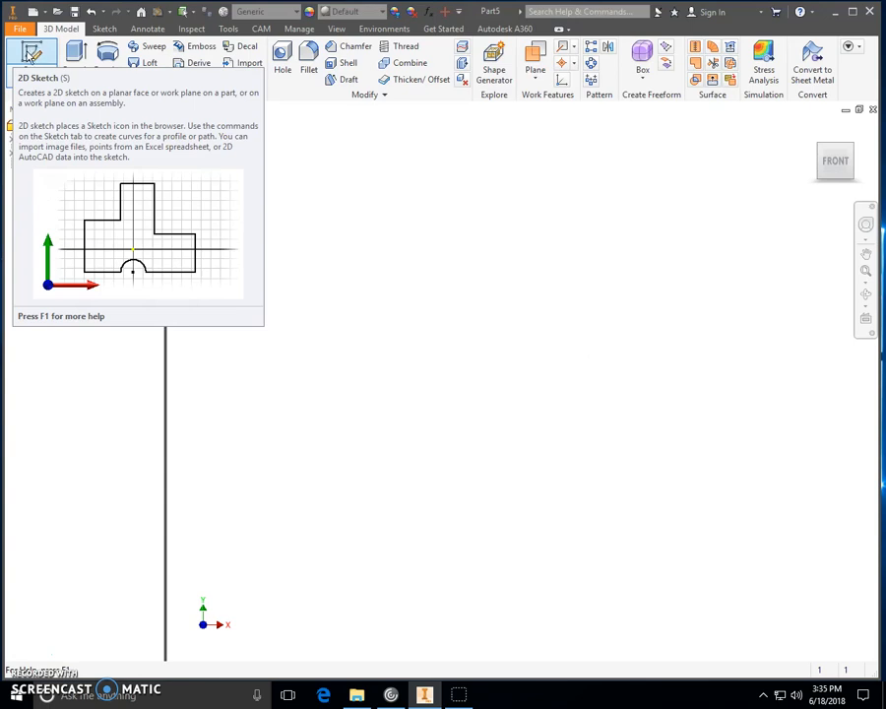
click(31, 54)
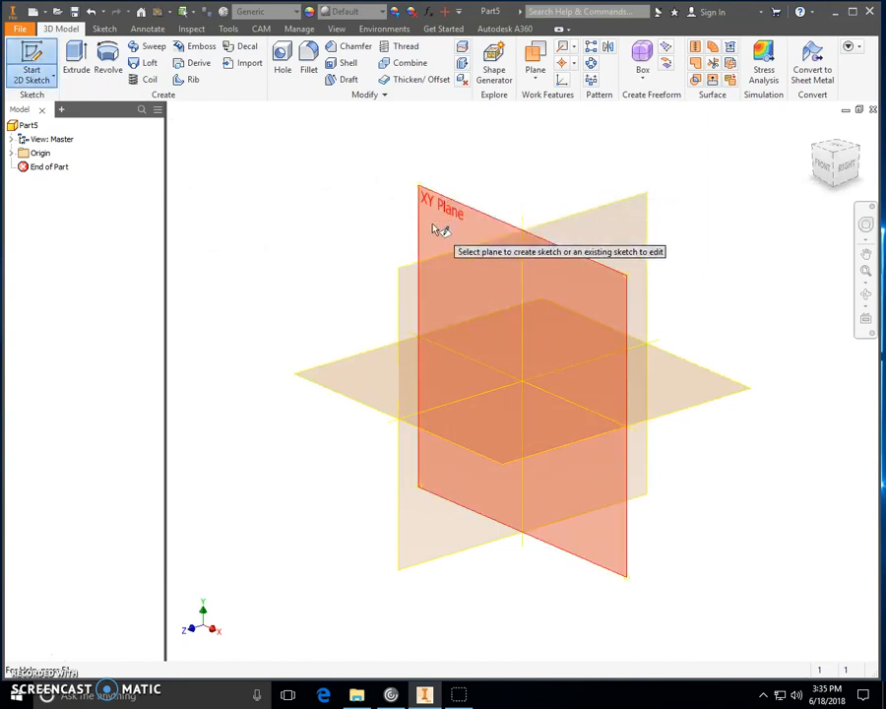
click(439, 229)
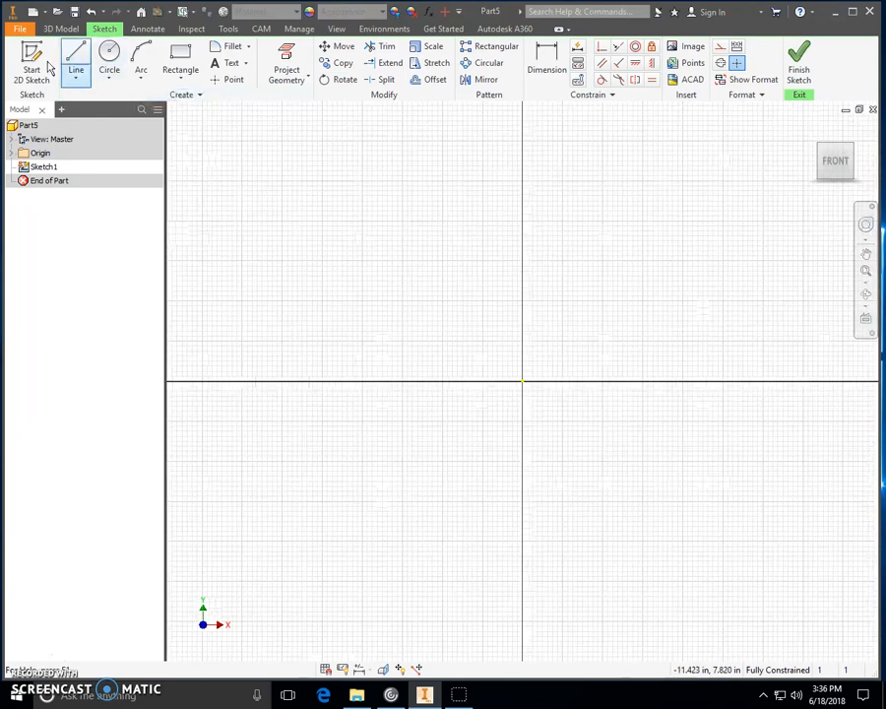
- Draw a two-point rectangle from the origin, 8 in wide and 4 in high, and finish the sketch
click(188, 59)
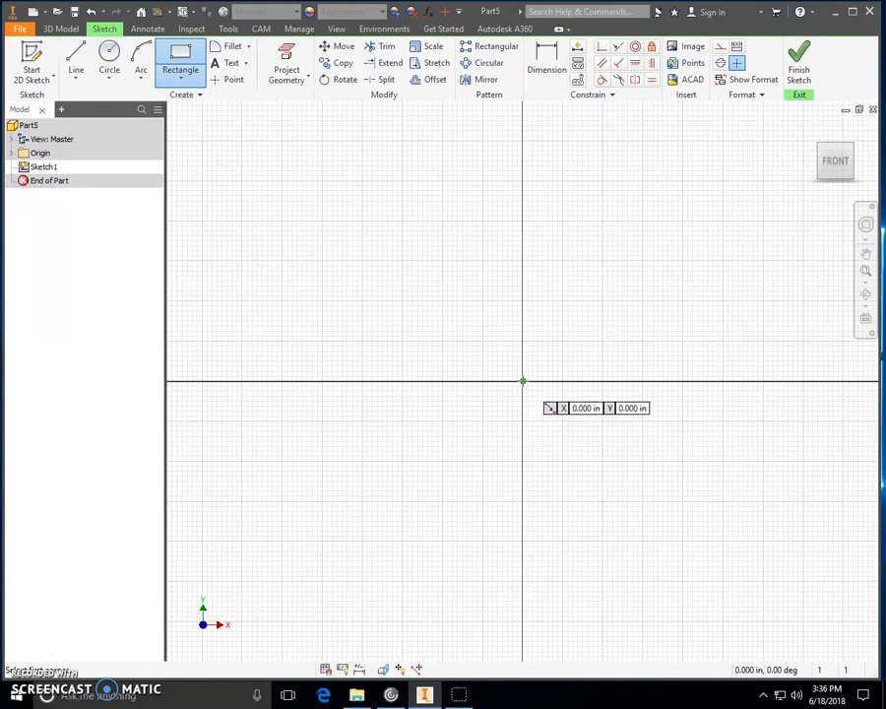
click(523, 381)
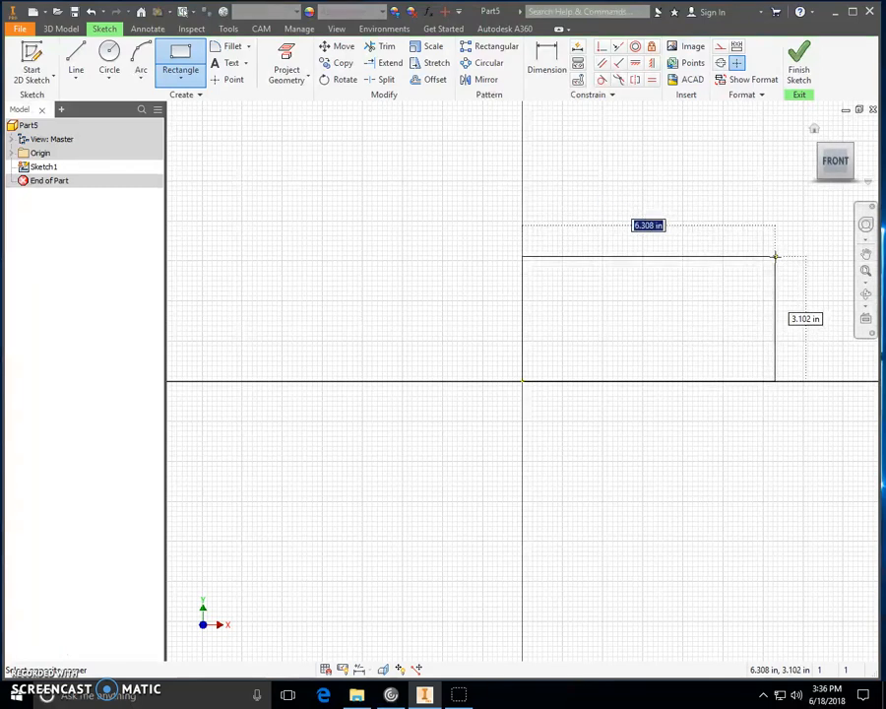
text(8)
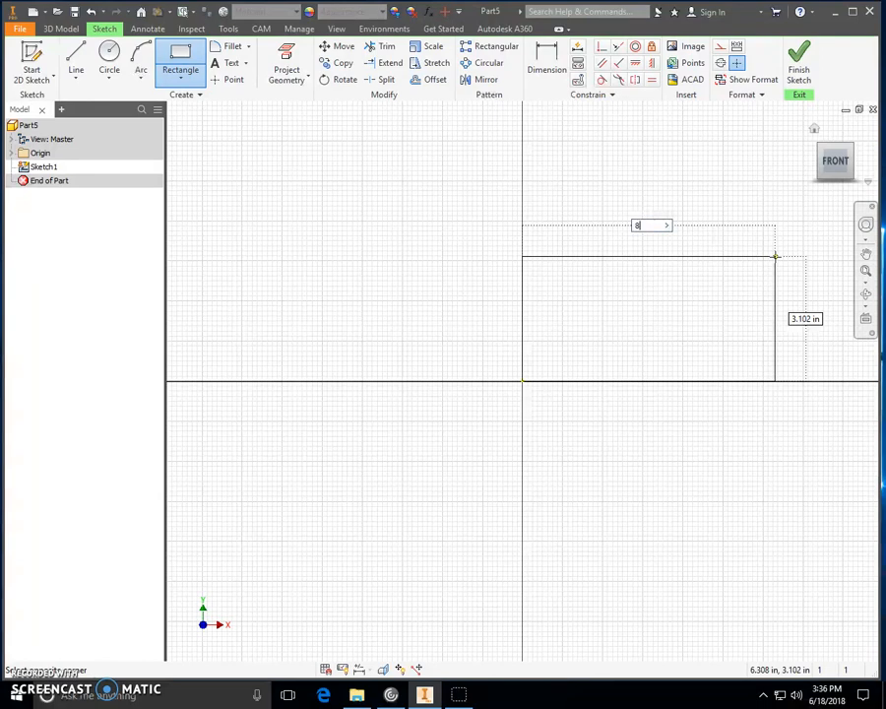
key(Tab)
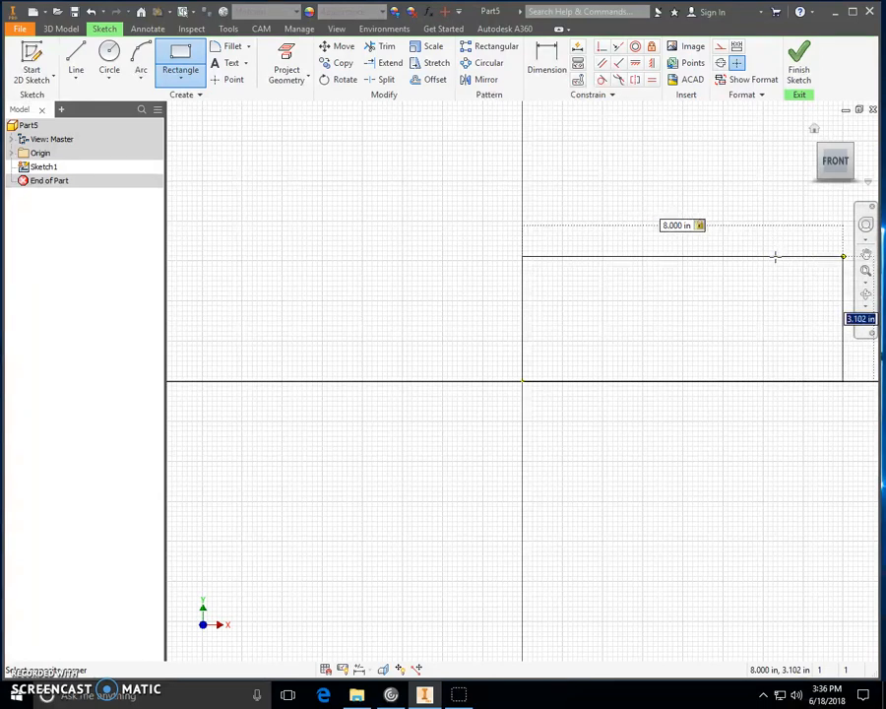
text(4)
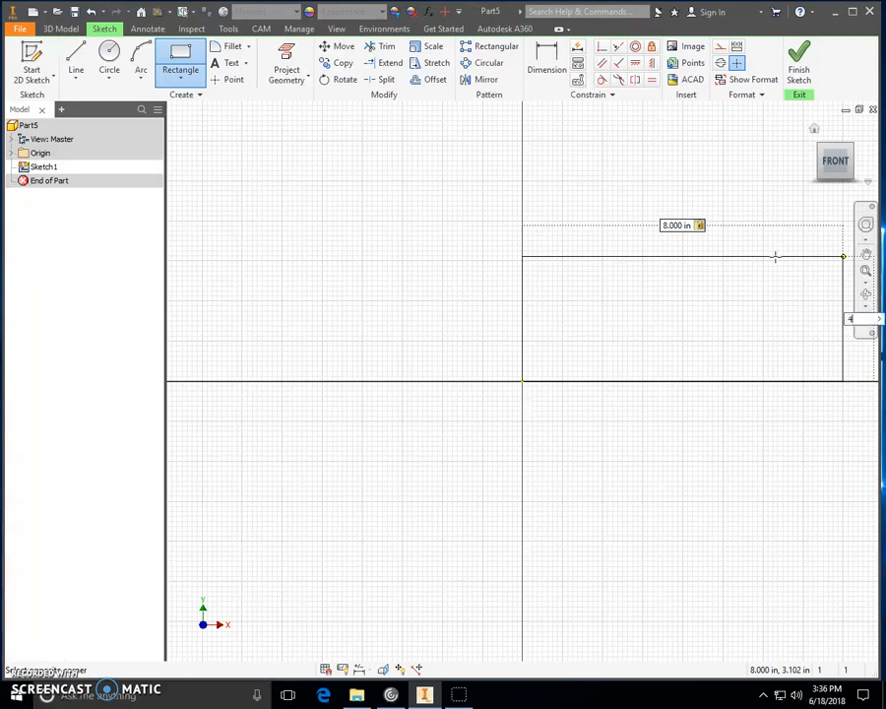
key(Return)
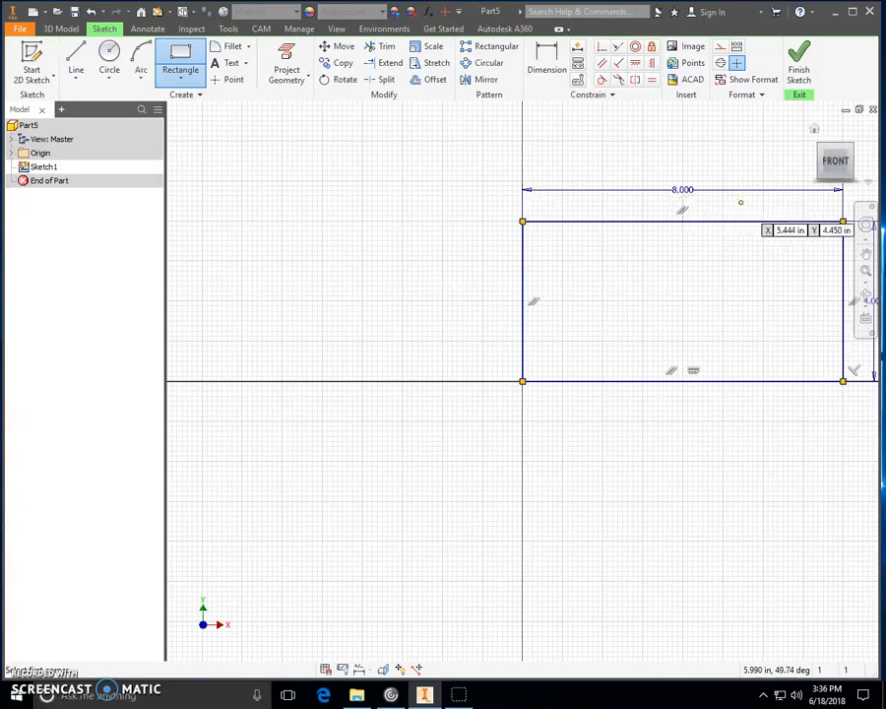
click(799, 57)
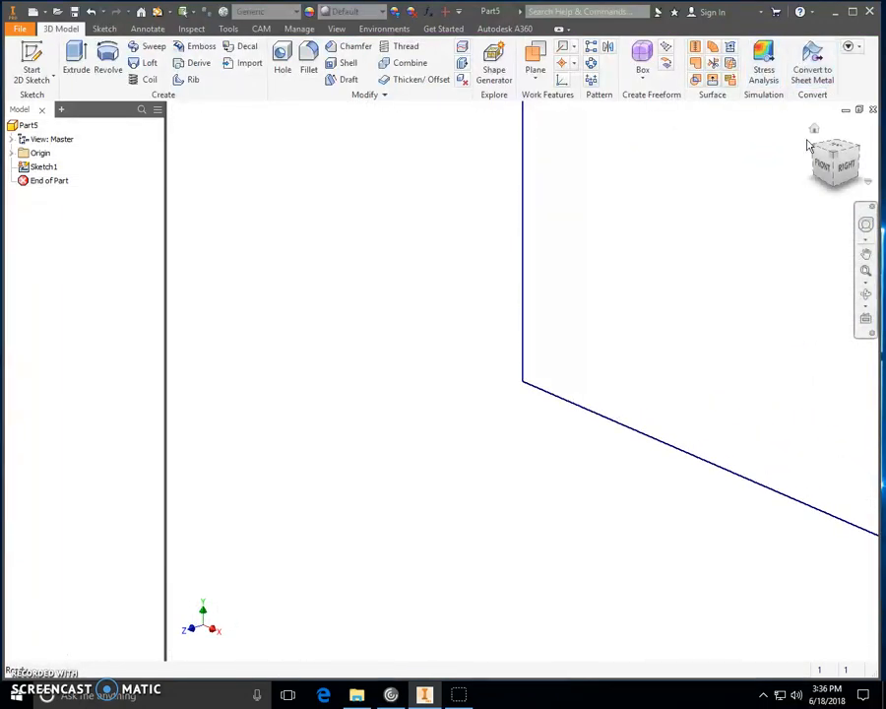
- Extrude the rectangle 0.75 in as a solid in the reverse direction, behind the sketch plane
click(814, 131)
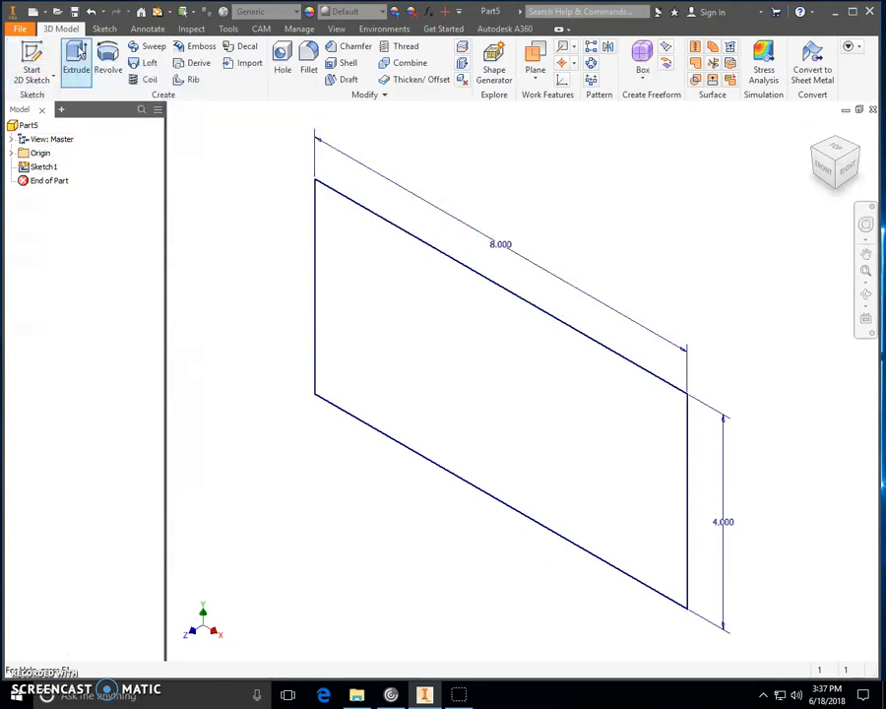
click(79, 55)
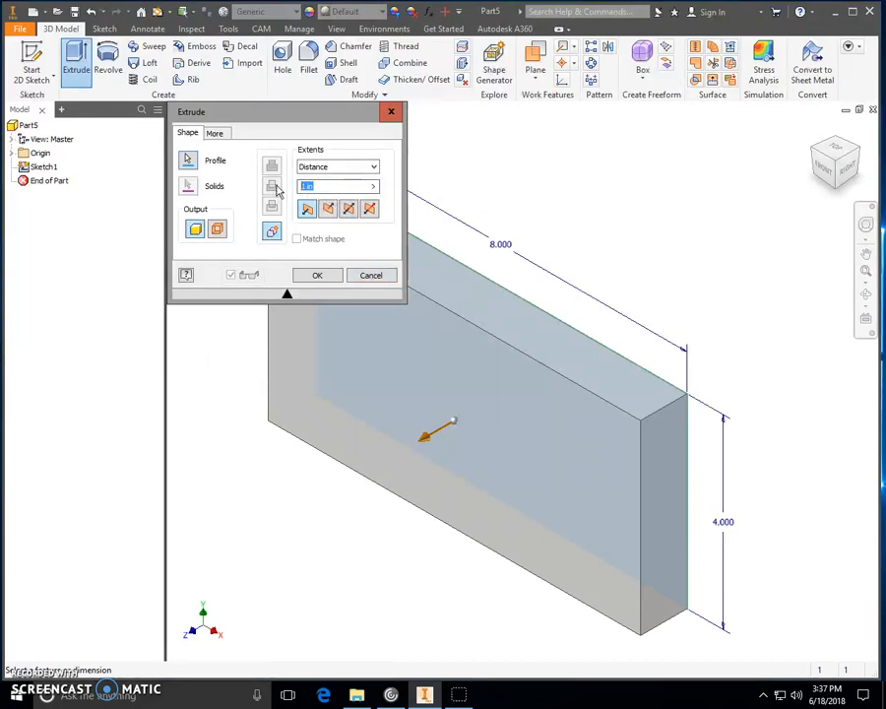
text(.75)
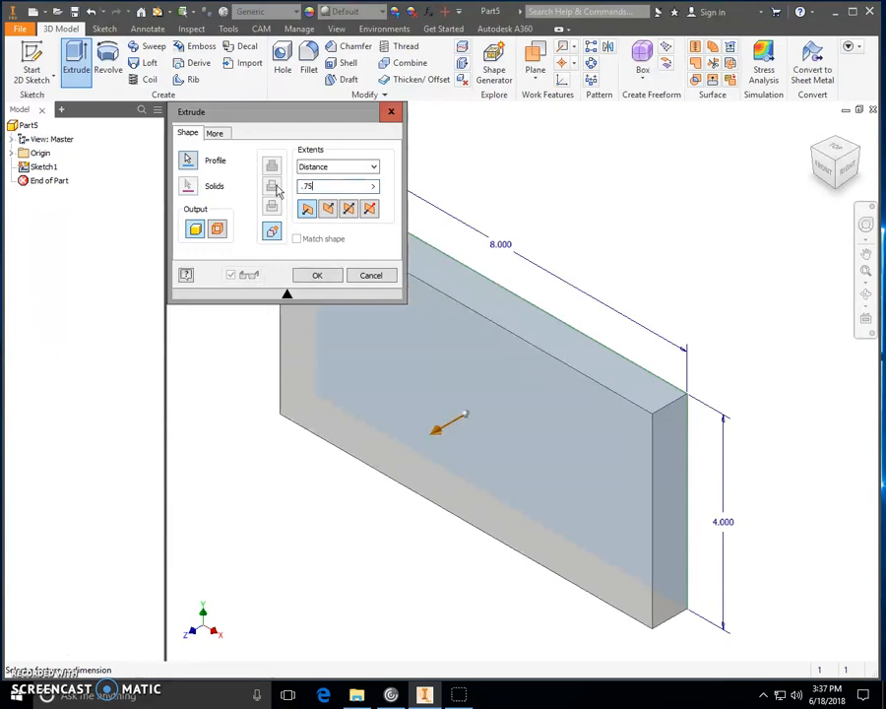
click(329, 210)
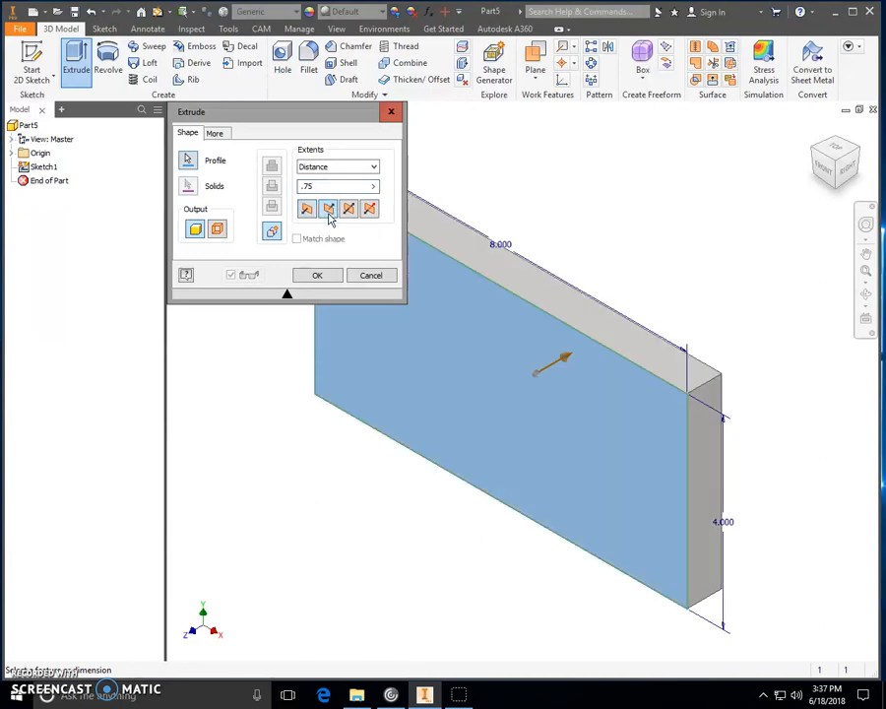
click(318, 277)
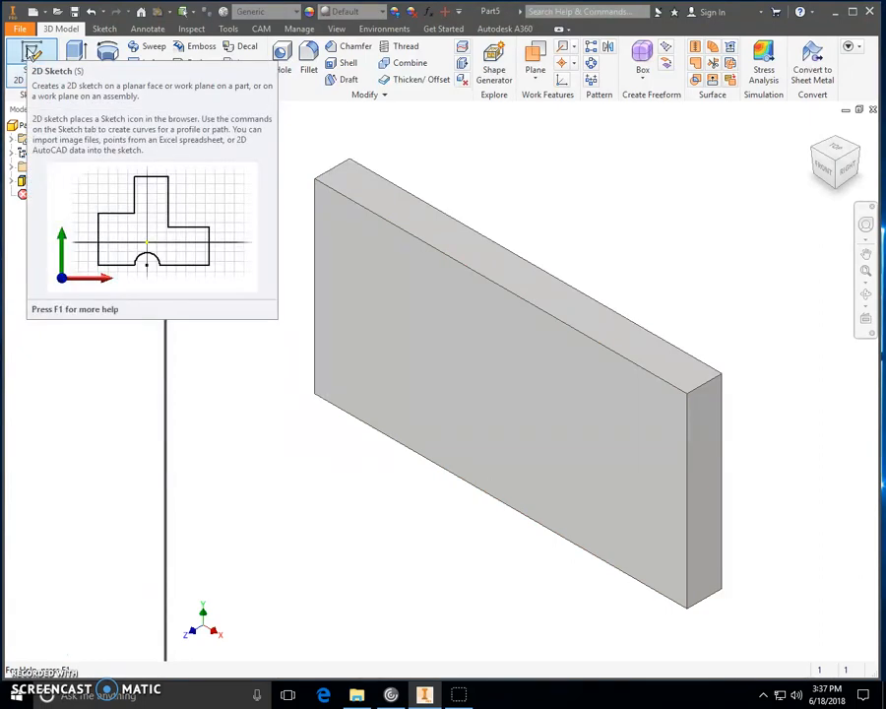
- Start a new 2D sketch on the plate's large front face
click(32, 52)
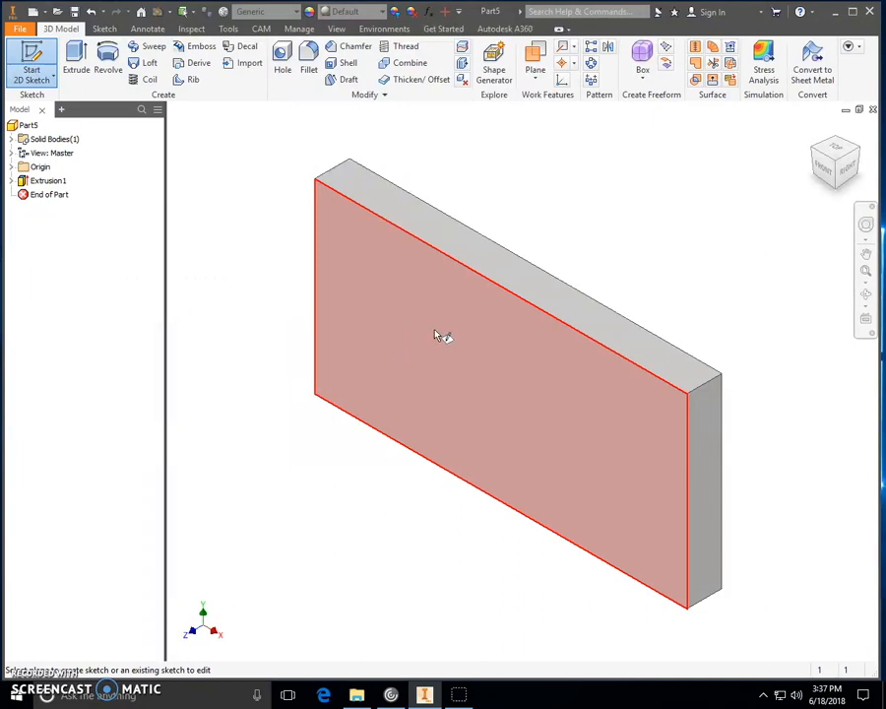
click(439, 338)
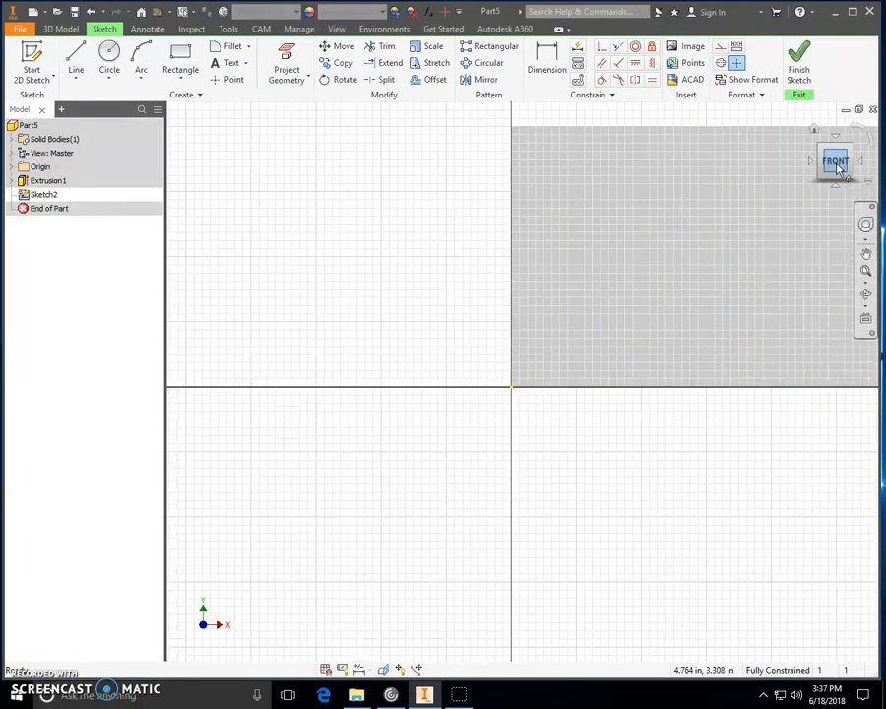
click(836, 163)
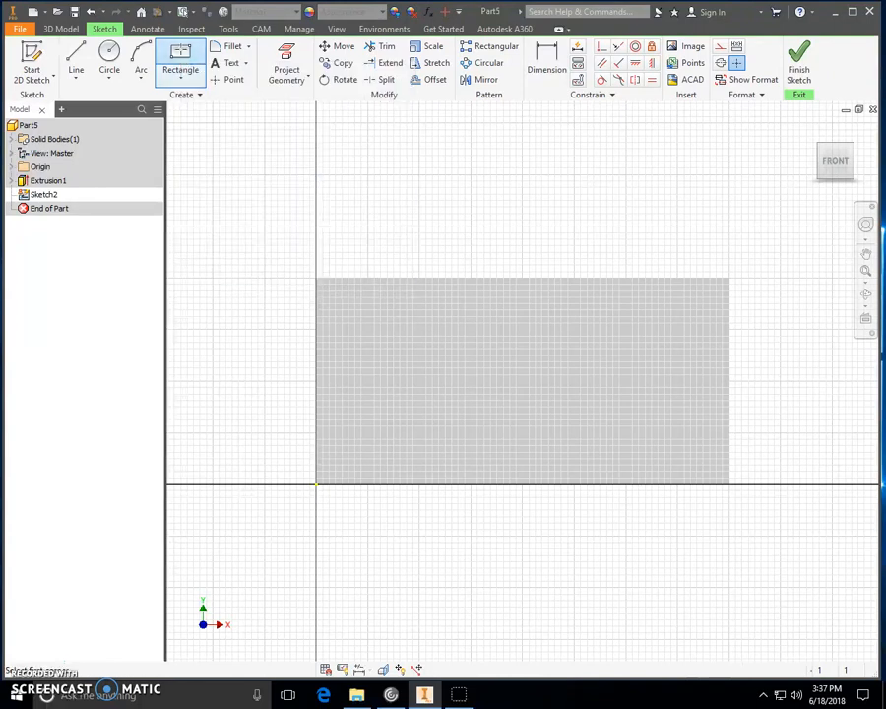
- Draw a rectangle 7.5 in wide and 0.437 in high near the upper edge of the plate's front face
click(177, 65)
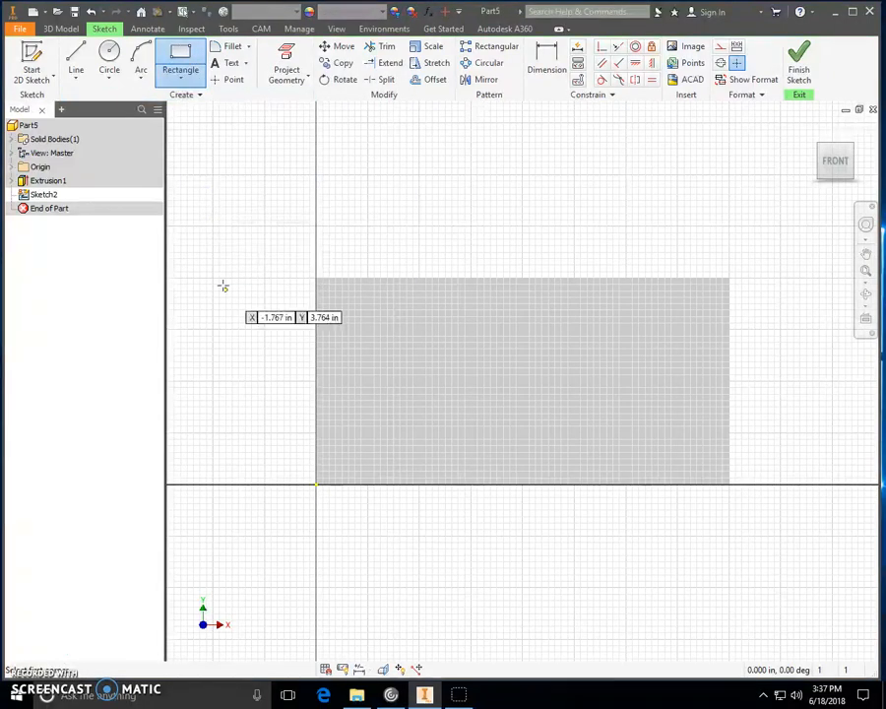
click(335, 321)
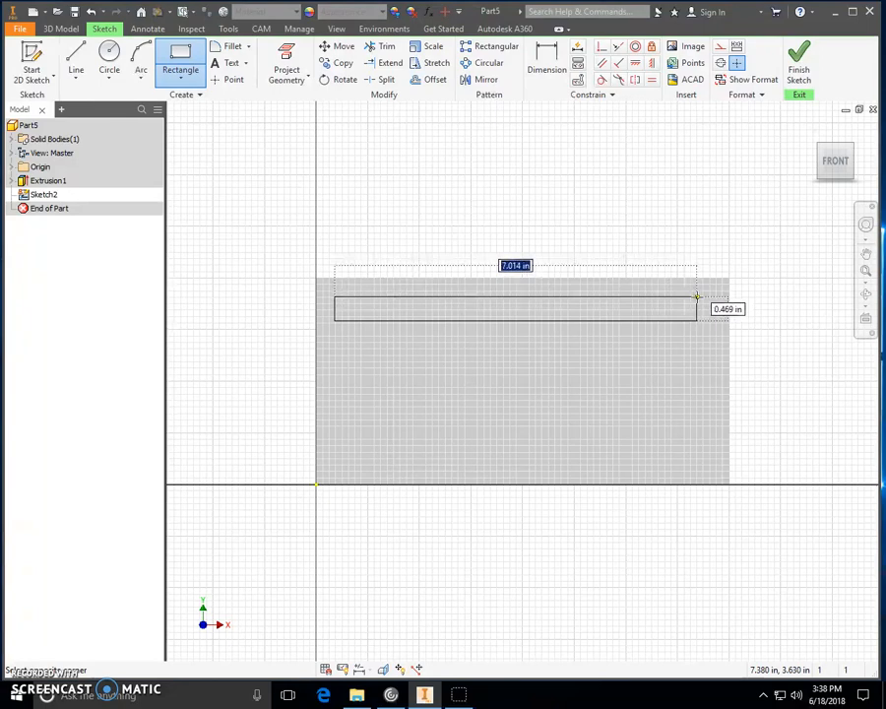
text(7.5)
key(Tab)
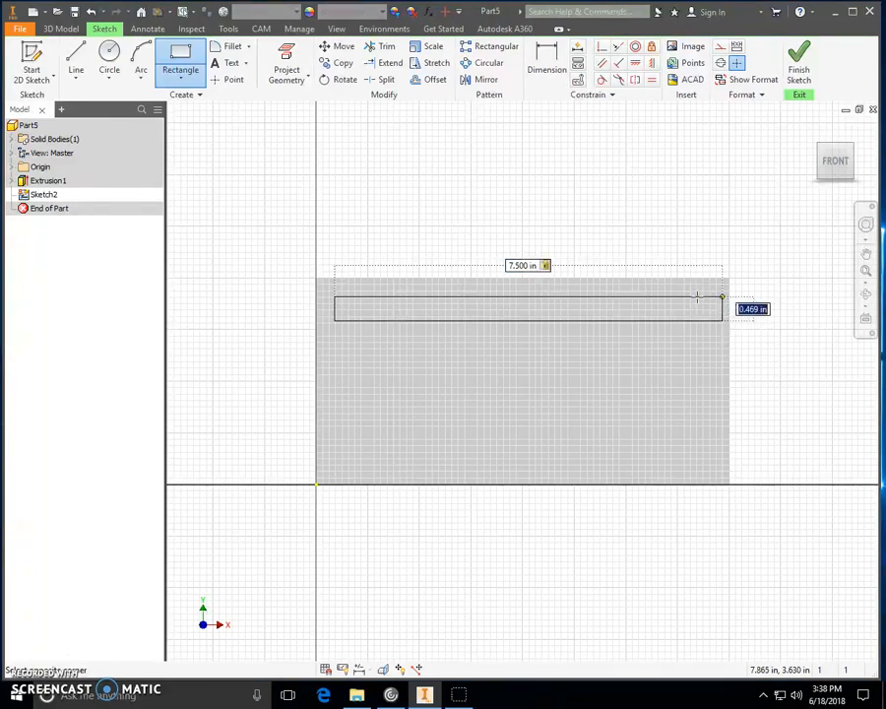
text(.437)
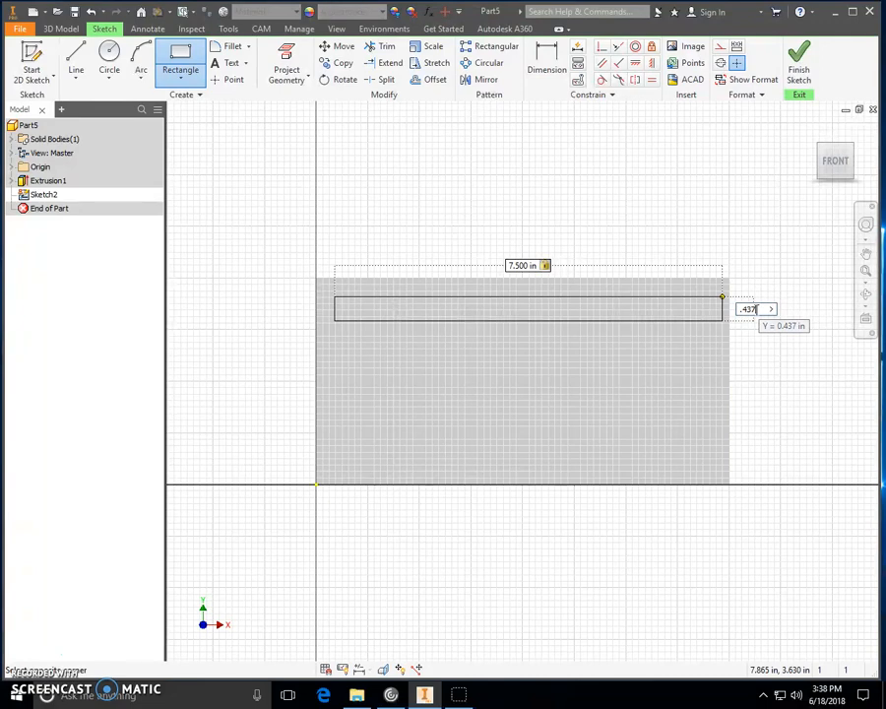
key(Return)
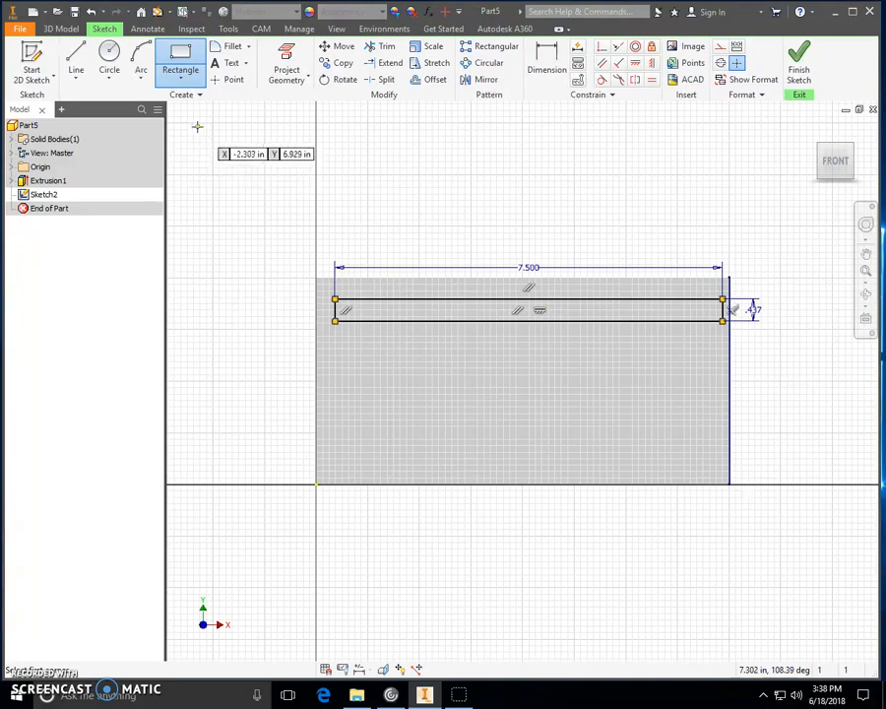
key(Escape)
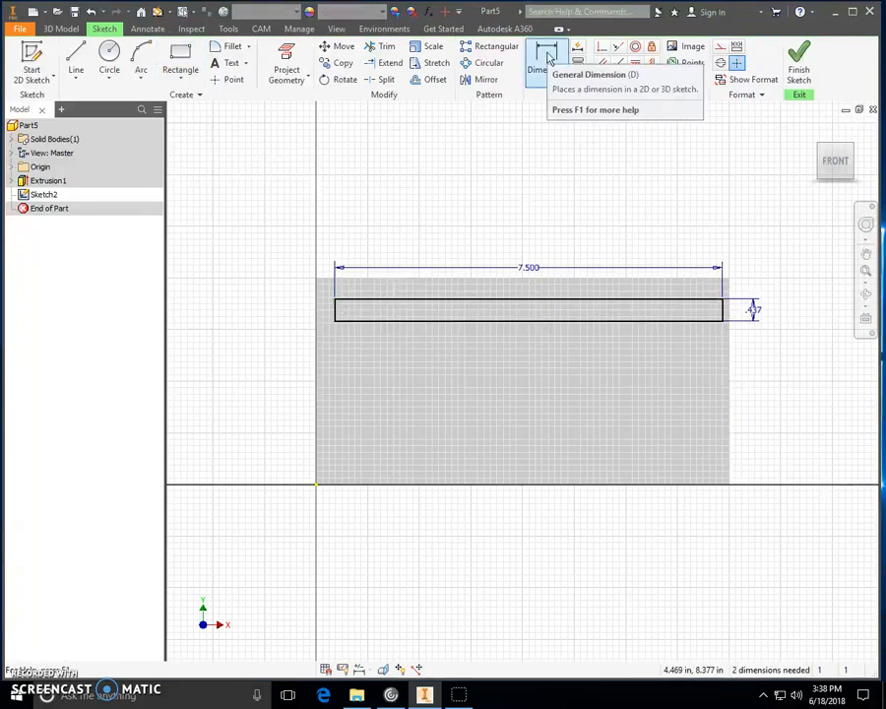
- Dimension the narrow rectangle's left side 0.25 in from the plate's left edge
click(548, 59)
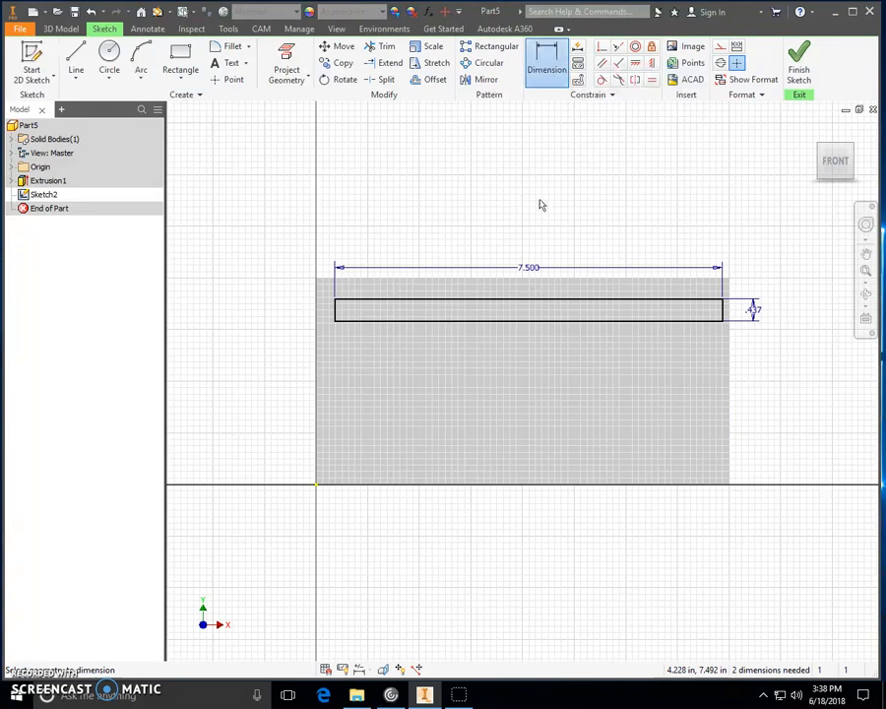
click(317, 311)
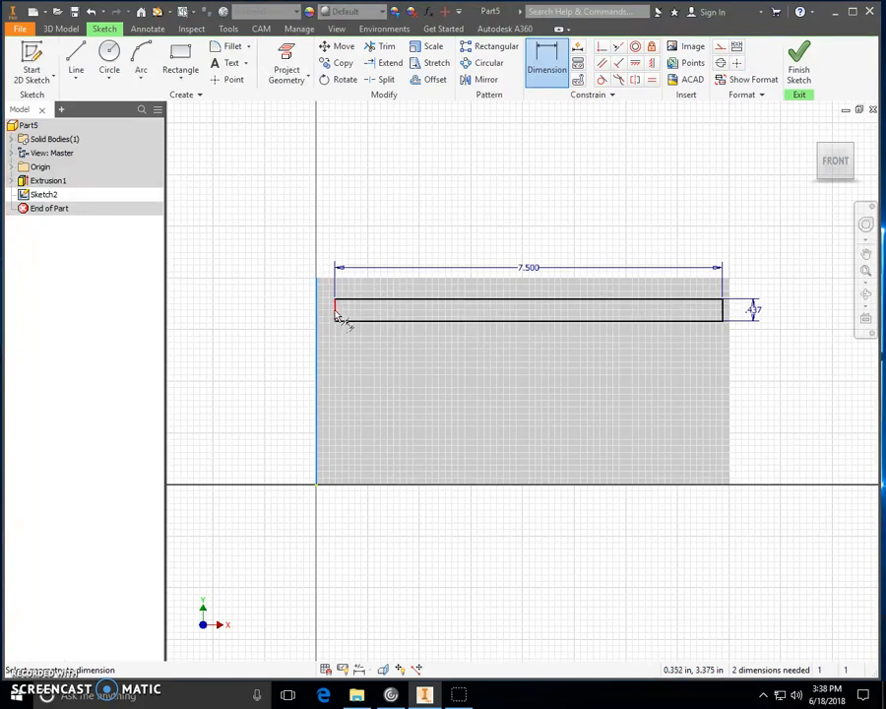
click(328, 238)
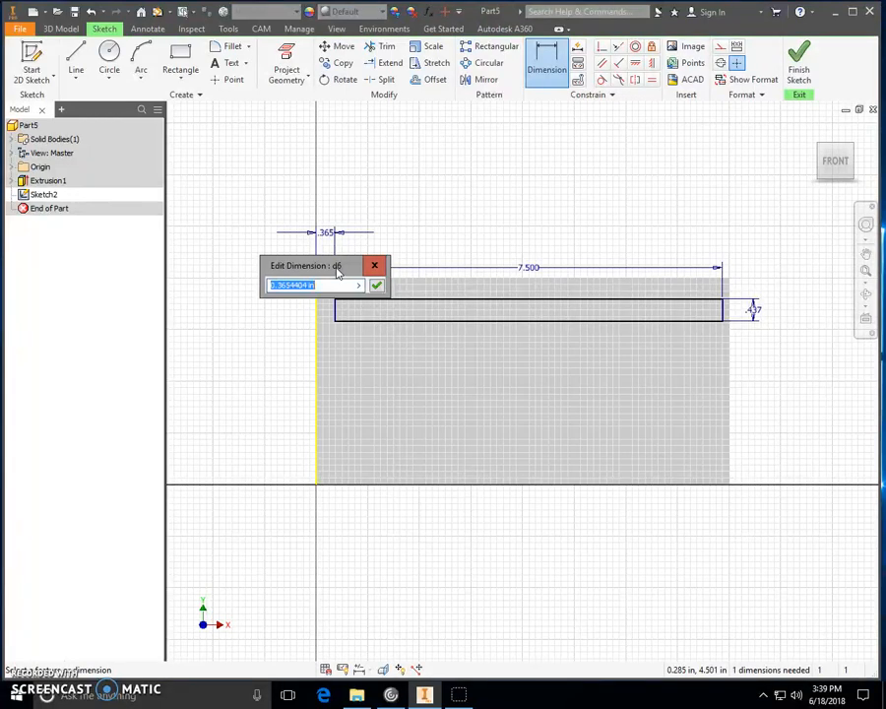
text(.25)
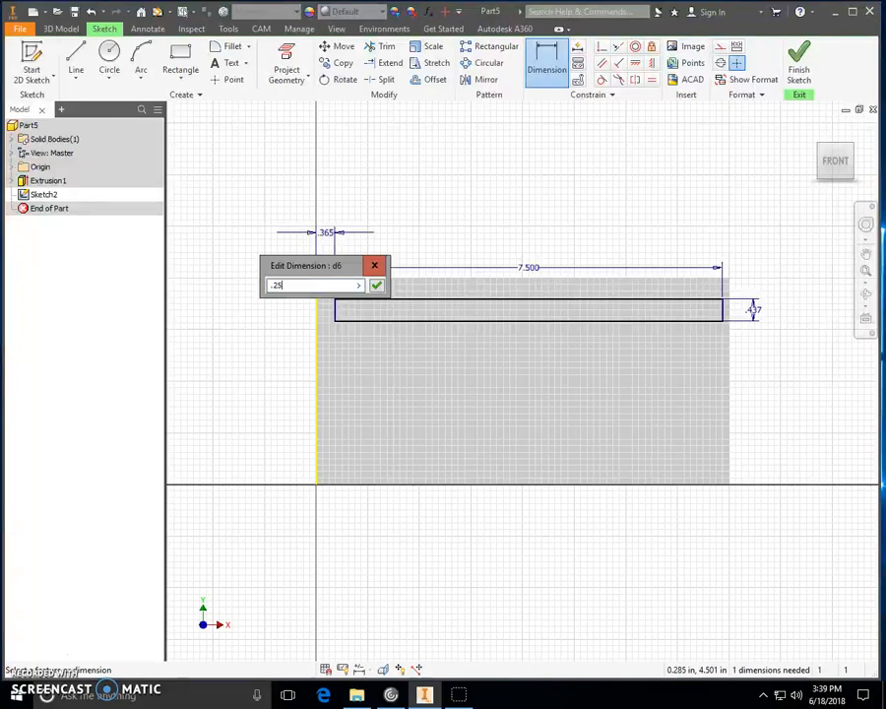
click(376, 284)
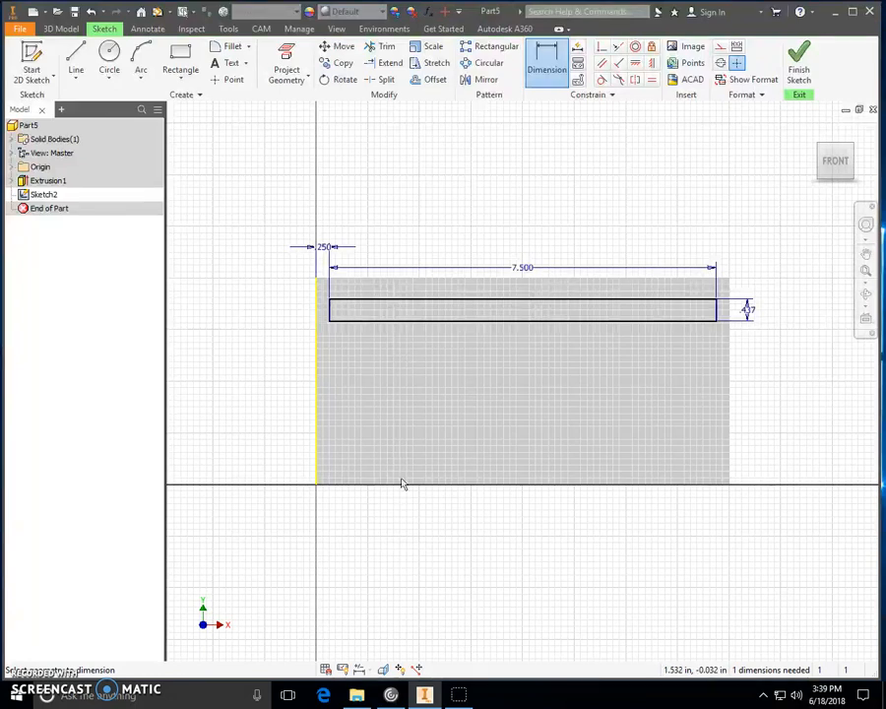
- Dimension the narrow rectangle's lower side 3.375 in above the plate's bottom edge
click(554, 70)
click(348, 484)
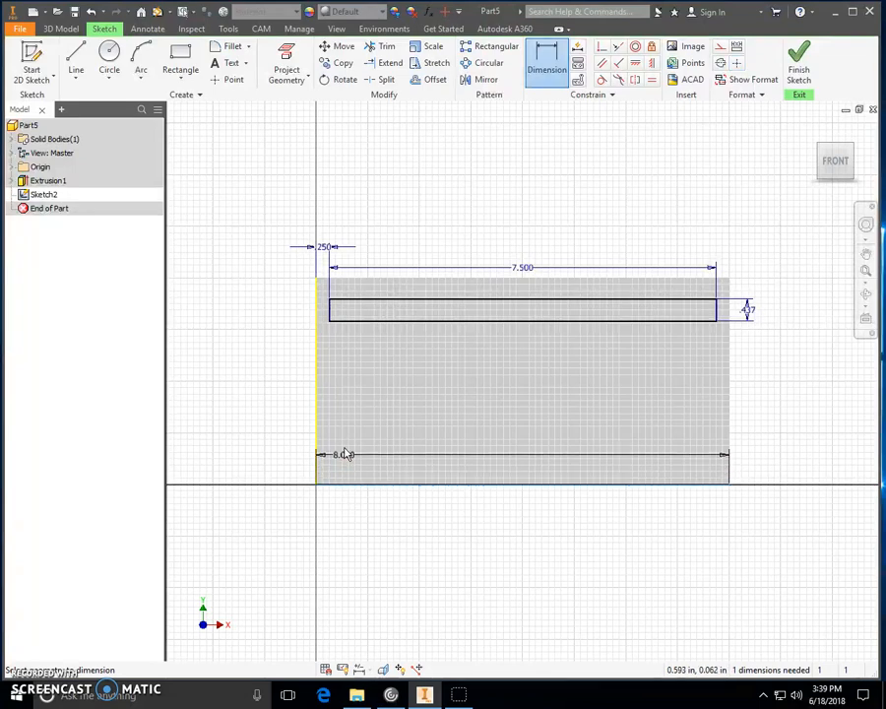
click(348, 320)
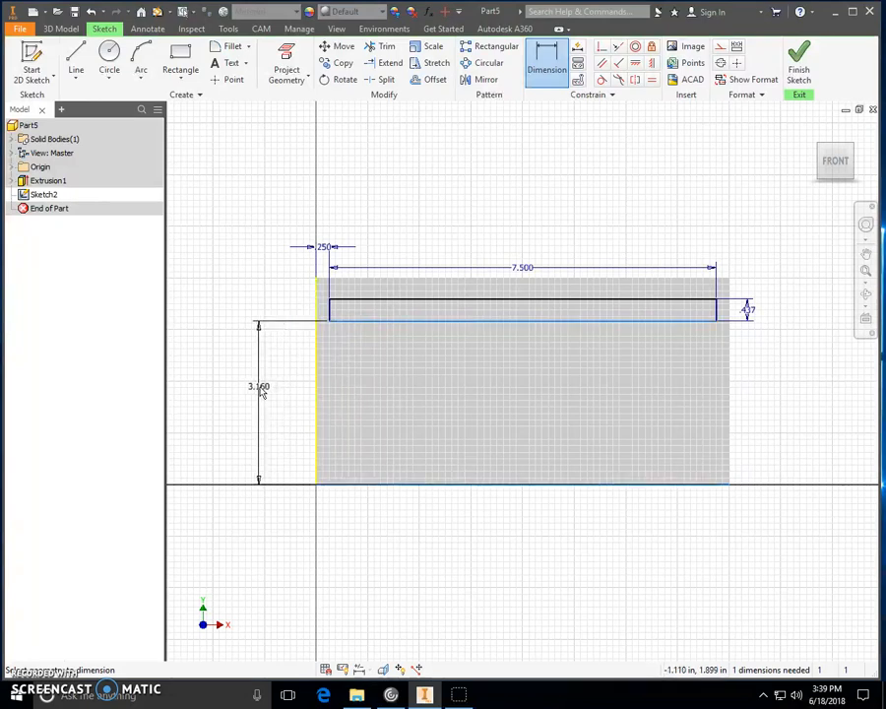
click(250, 390)
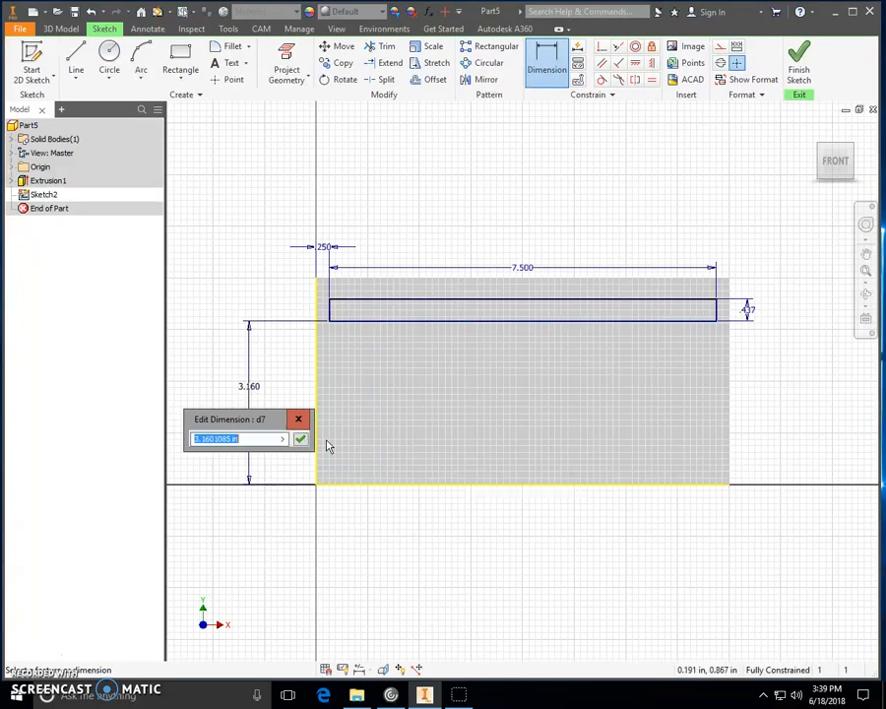
text(3.375)
click(300, 439)
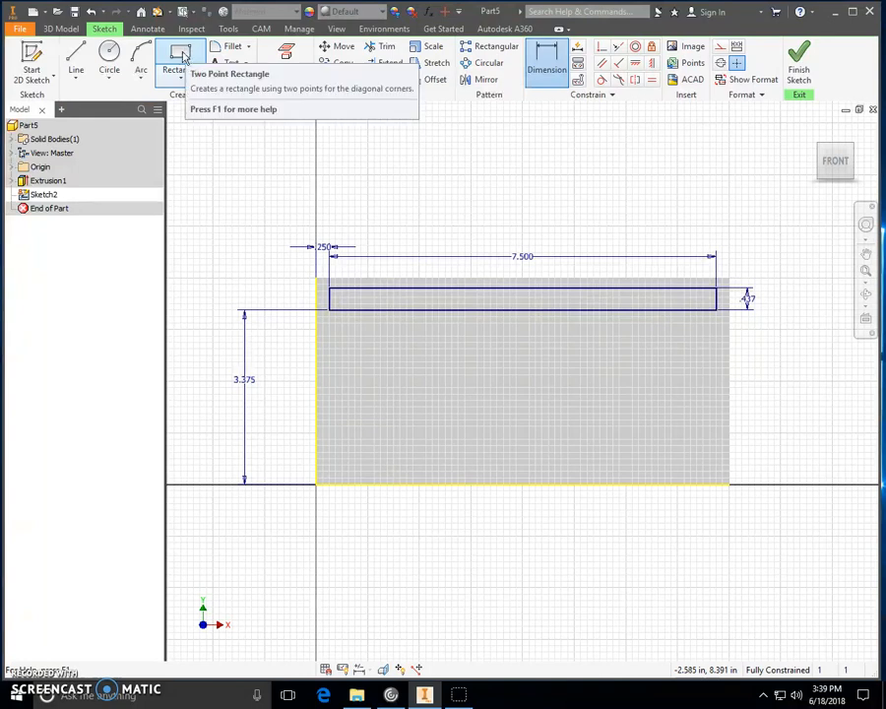
- Draw a 3.188 in by 3.188 in square standing on the plate's bottom edge, below the narrow rectangle's left part
click(181, 58)
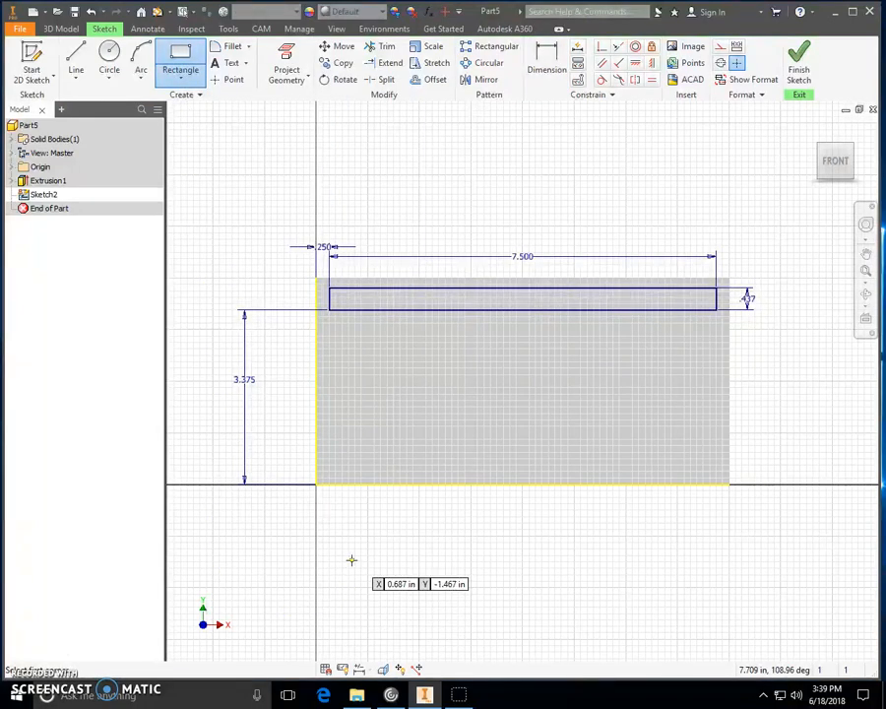
click(337, 484)
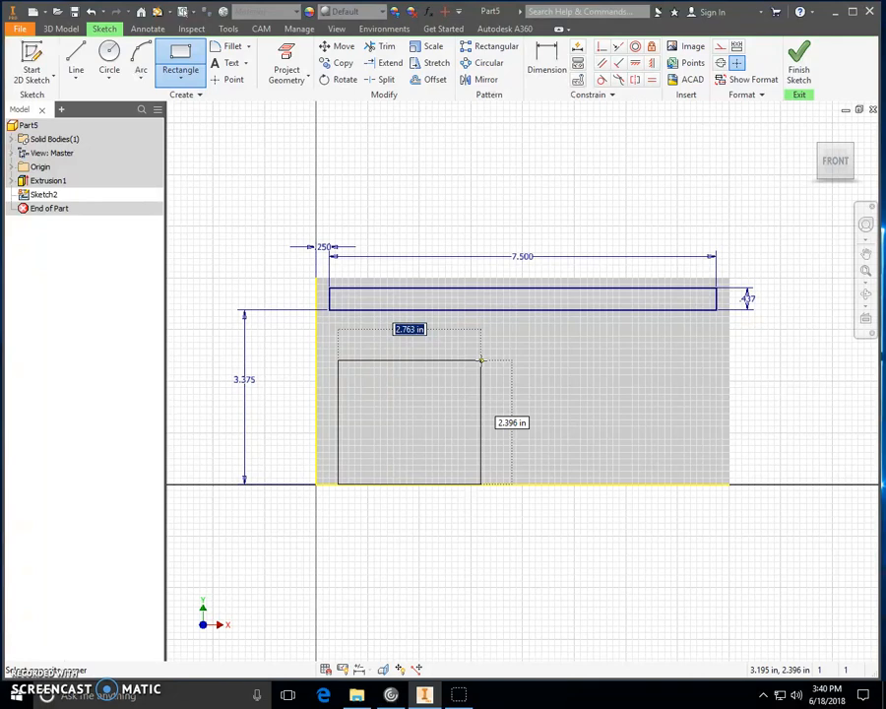
text(3.188)
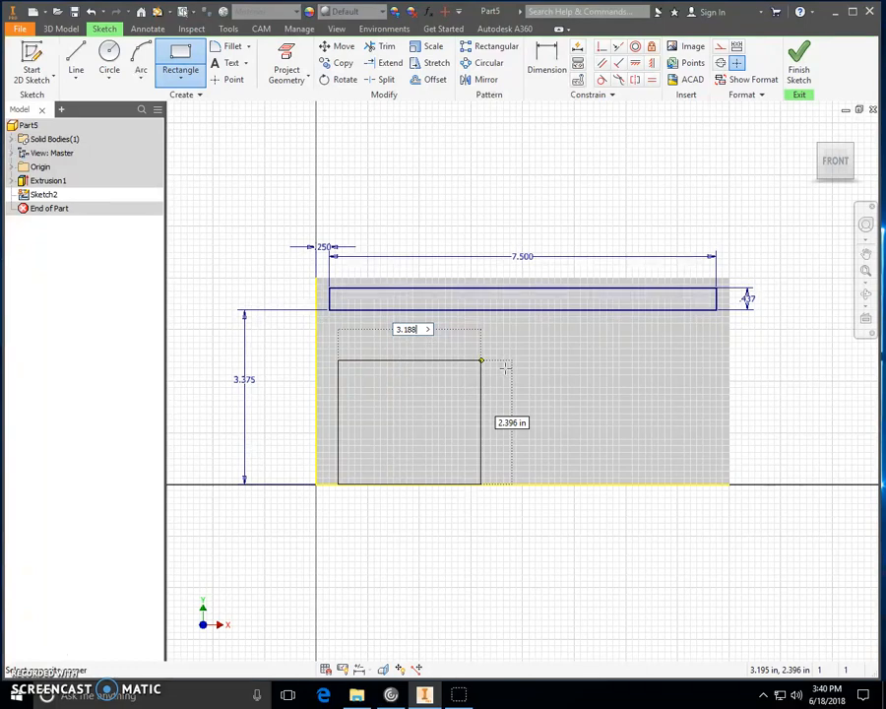
key(Tab)
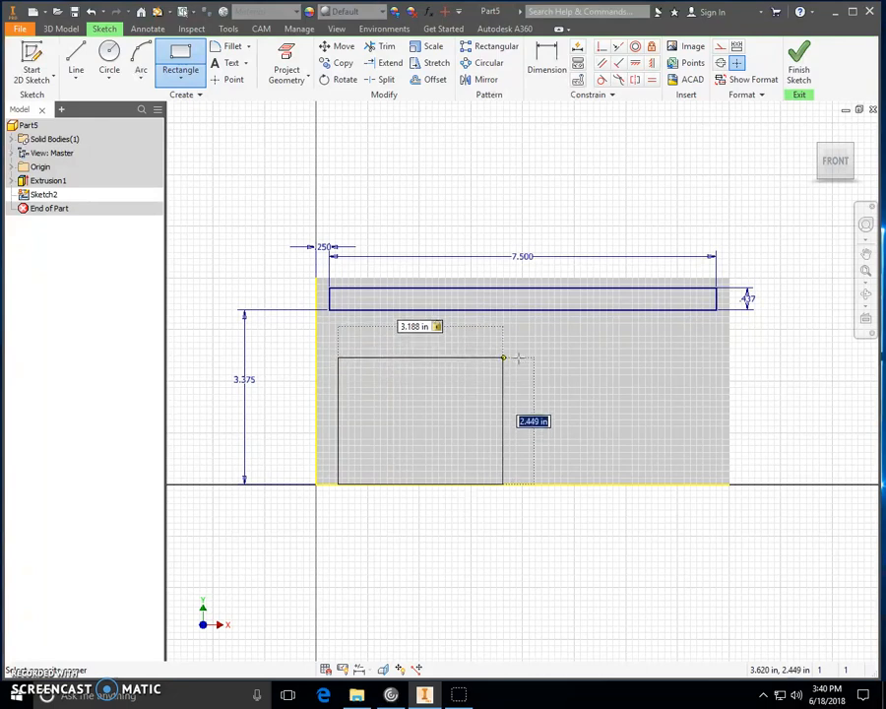
text(3)
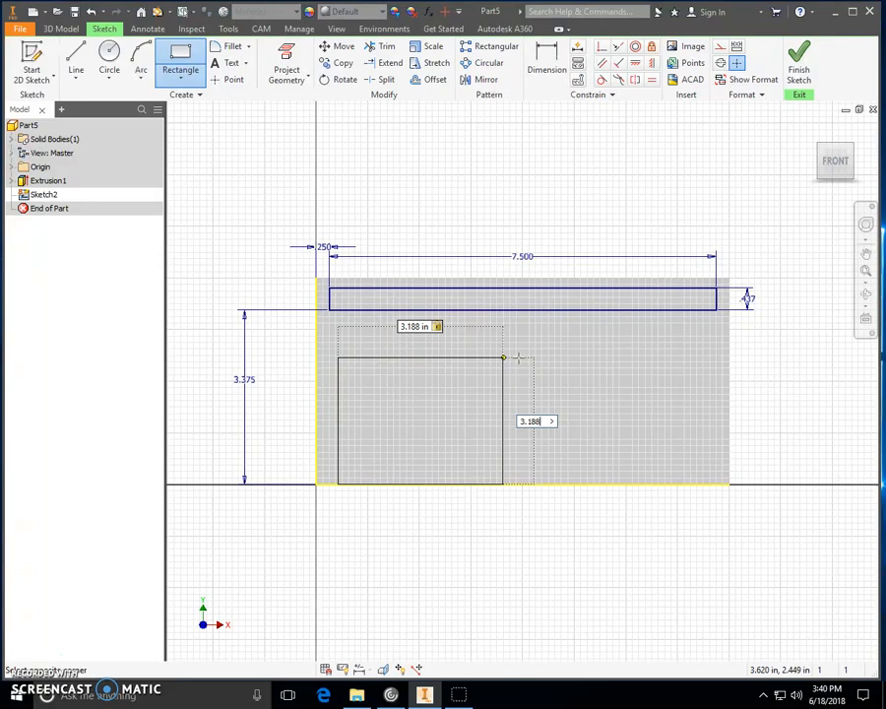
text(.188)
key(Tab)
key(Return)
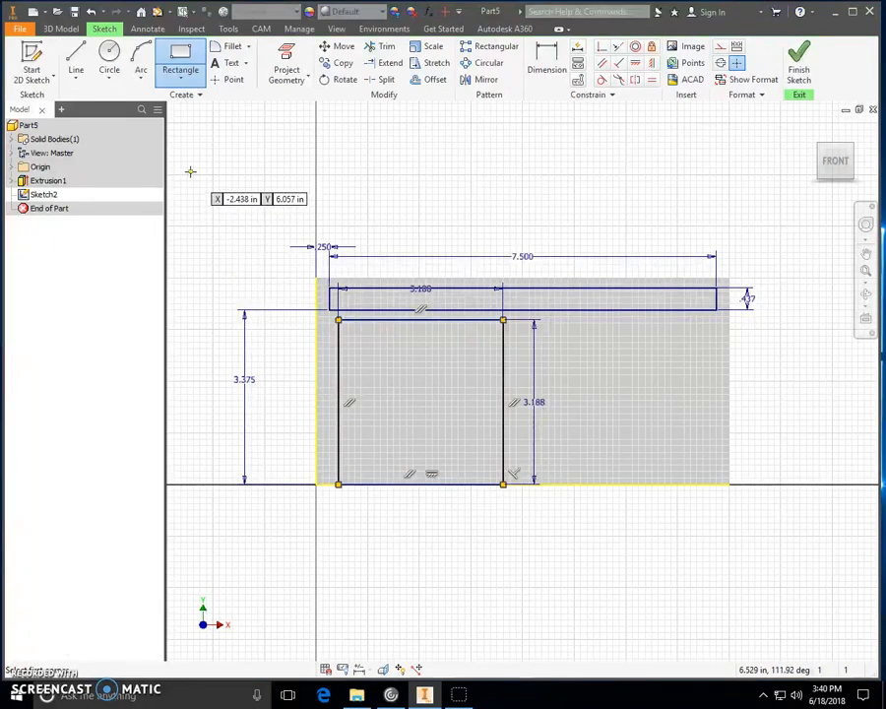
key(Escape)
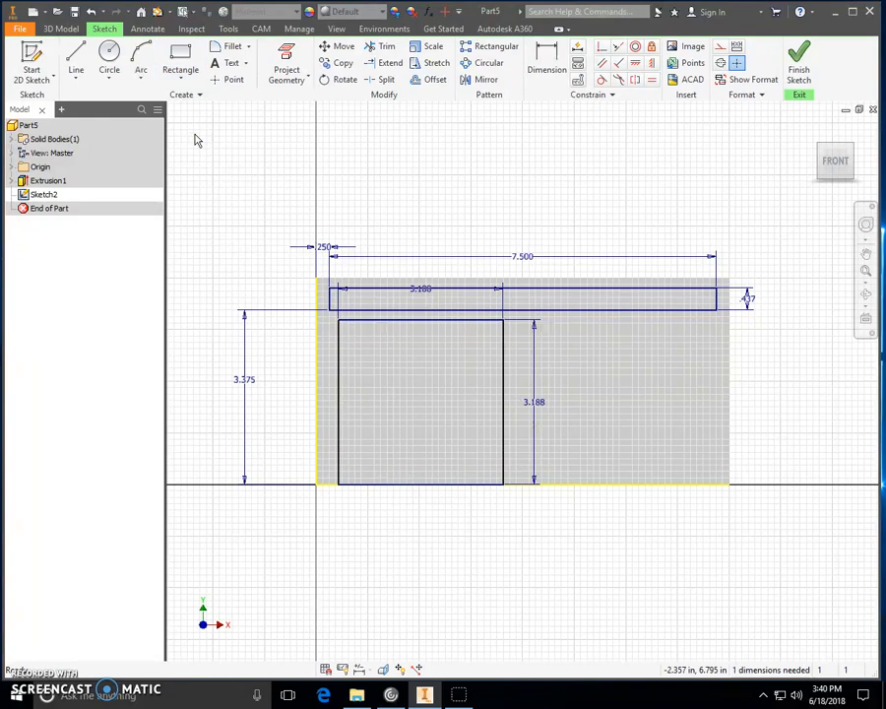
- Dimension the square's left side 0.25 in from the plate's left edge
click(554, 69)
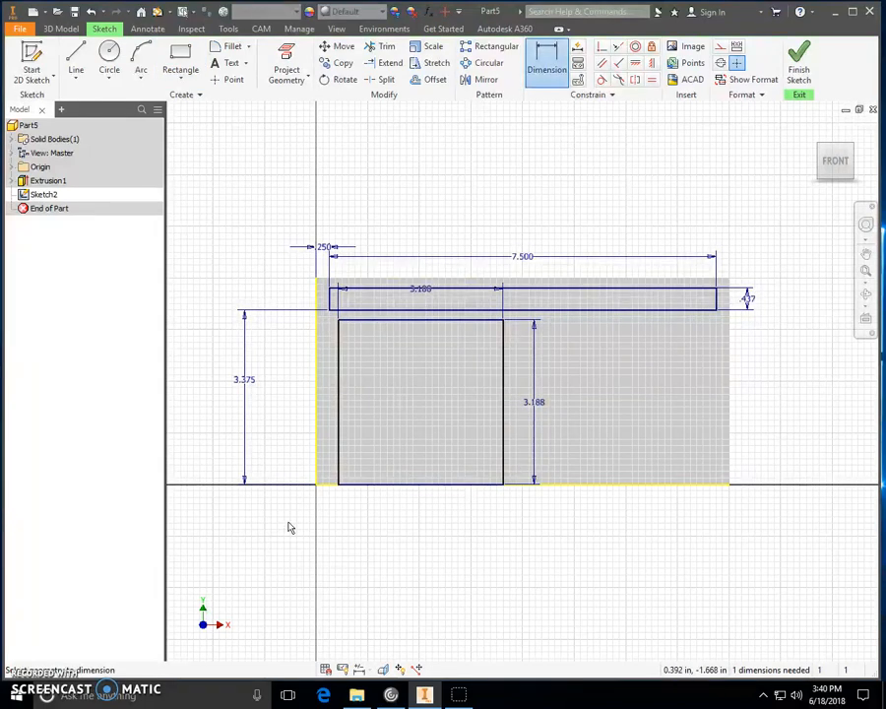
click(317, 451)
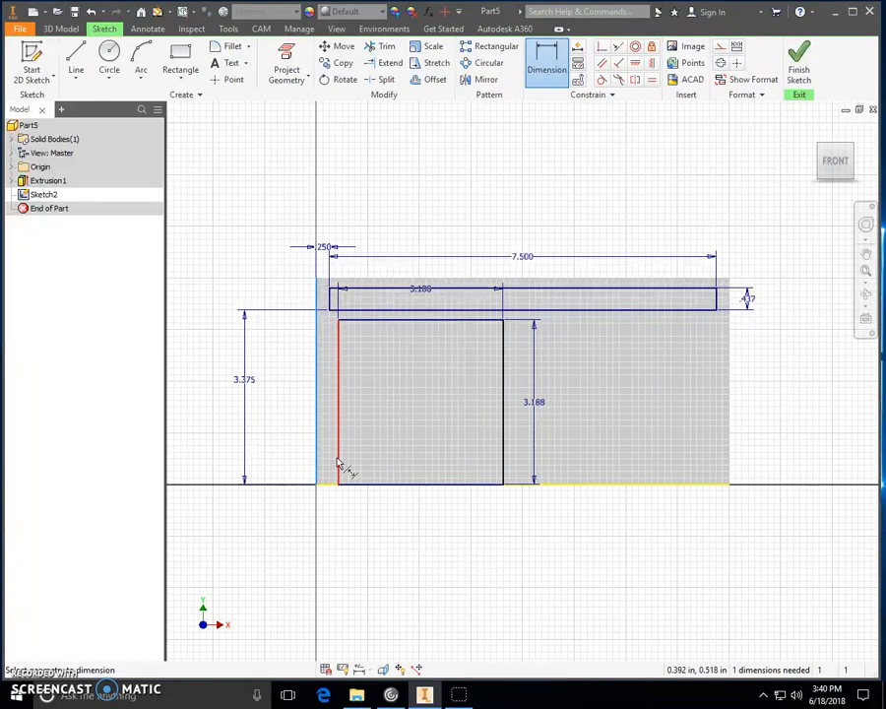
click(336, 464)
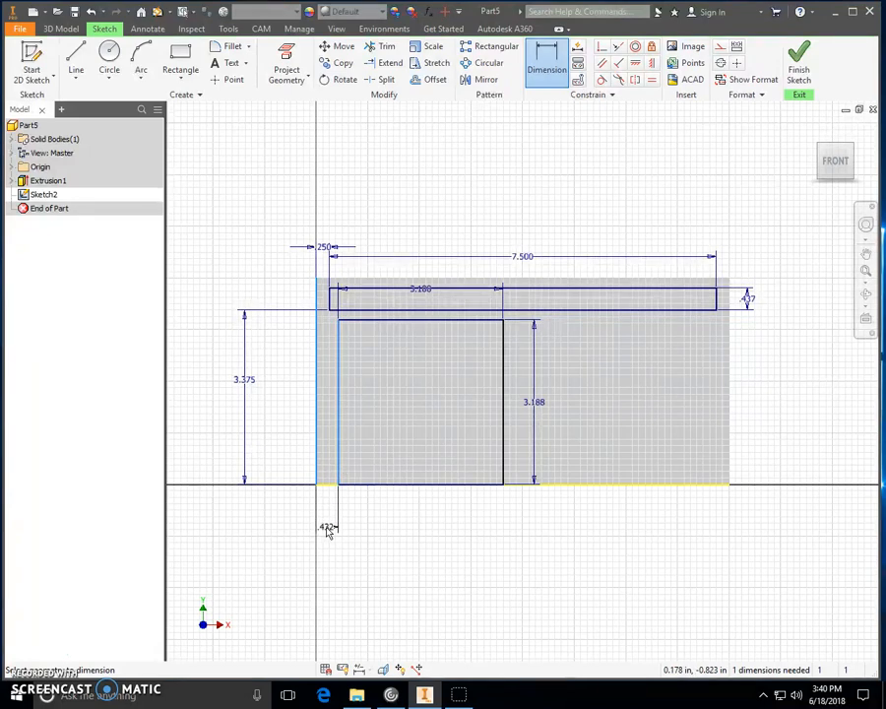
click(327, 529)
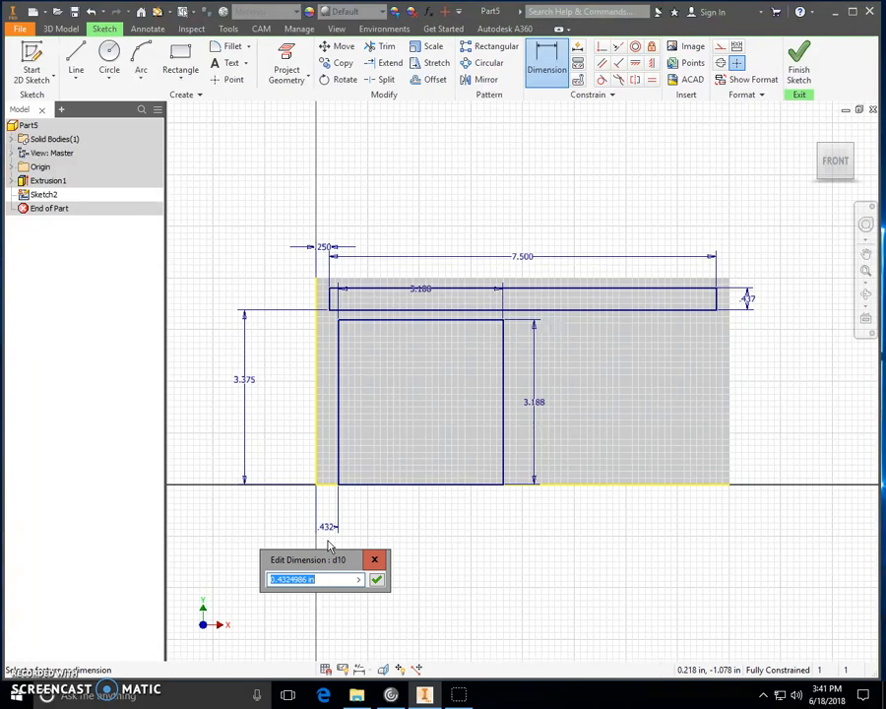
text(.25)
click(376, 579)
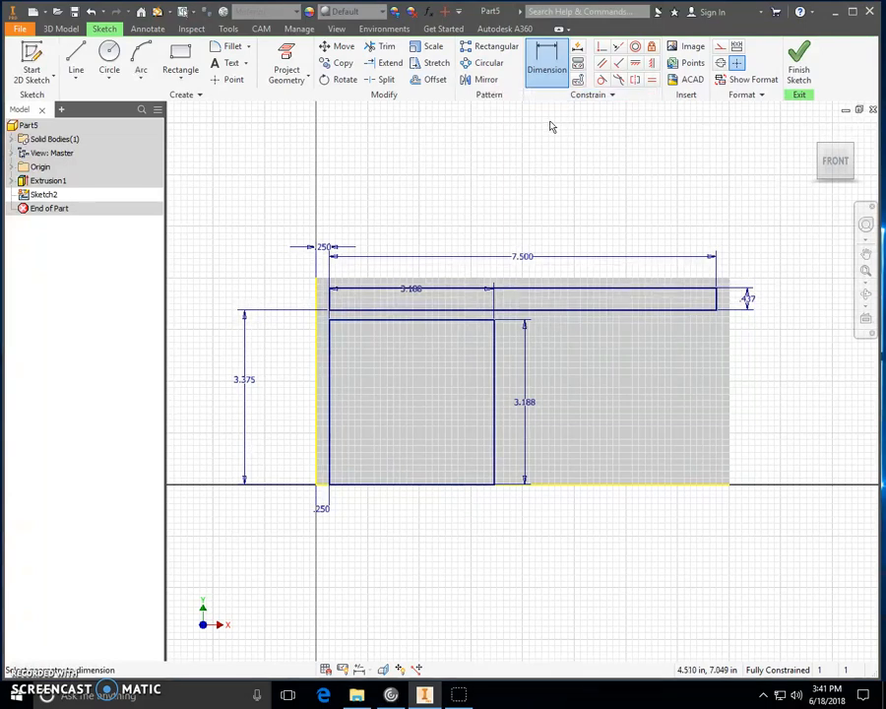
key(Escape)
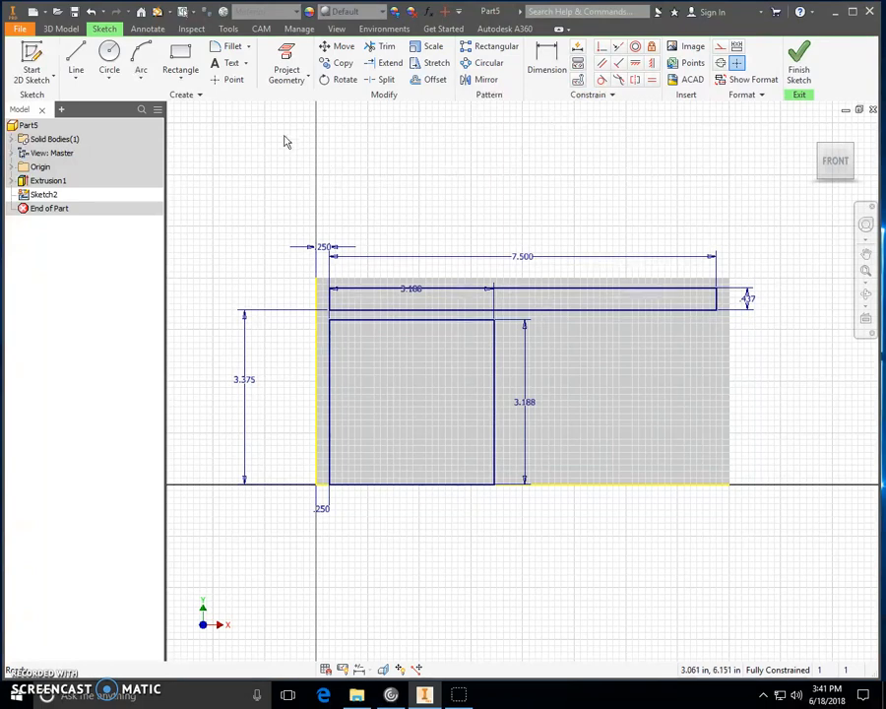
- Fillet all four corners of the narrow upper rectangle with a 0.188 in radius
click(234, 48)
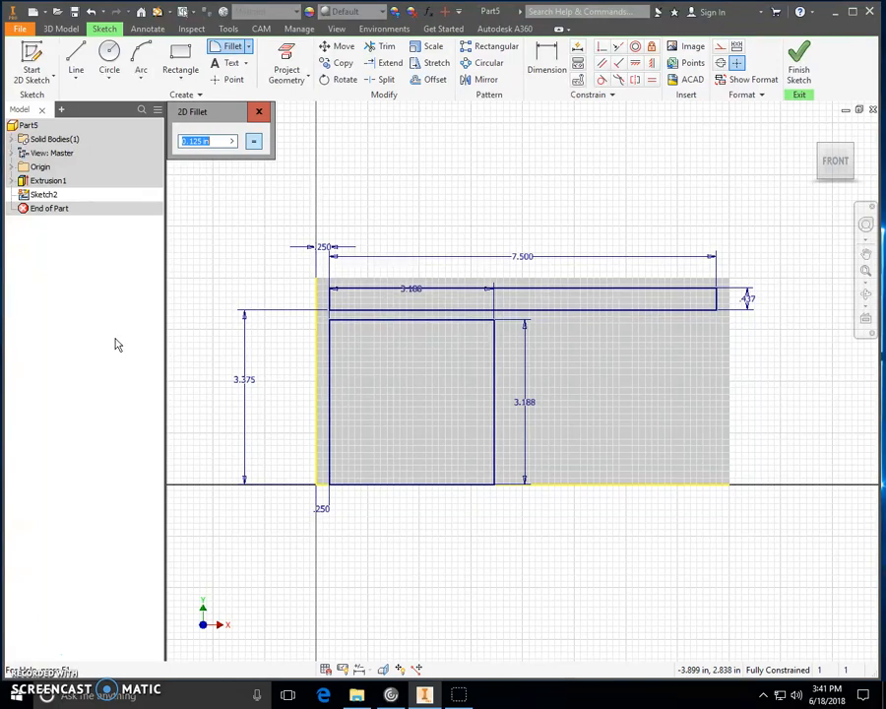
click(206, 141)
double_click(207, 140)
text(.188)
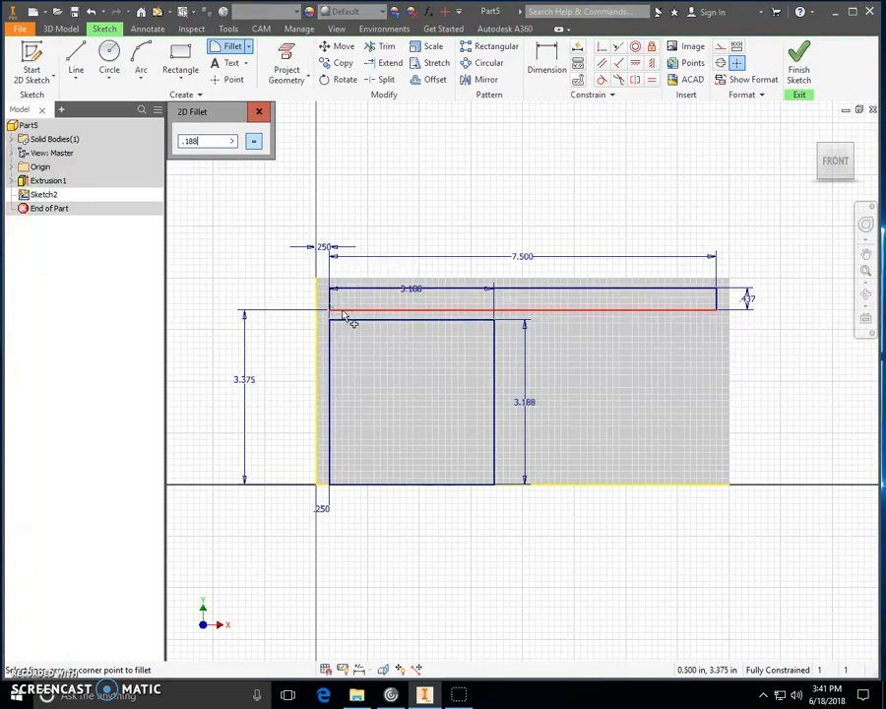
click(343, 311)
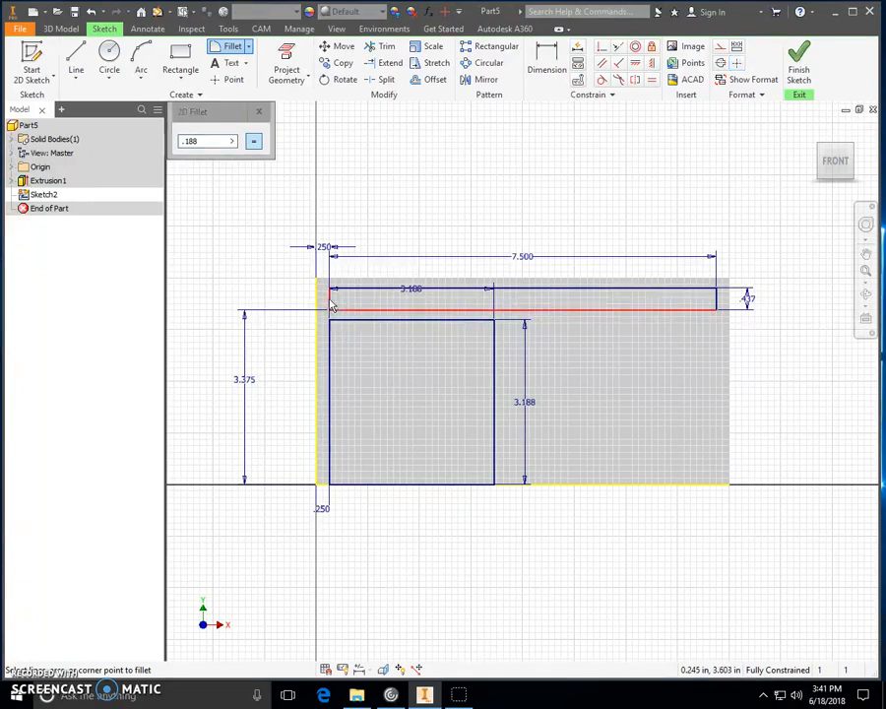
click(333, 303)
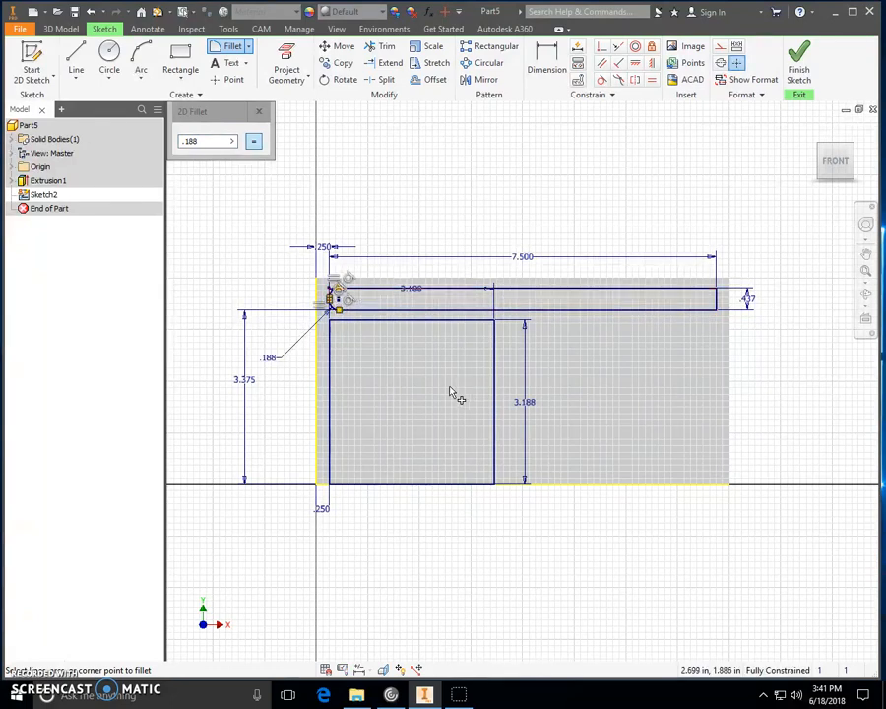
click(716, 298)
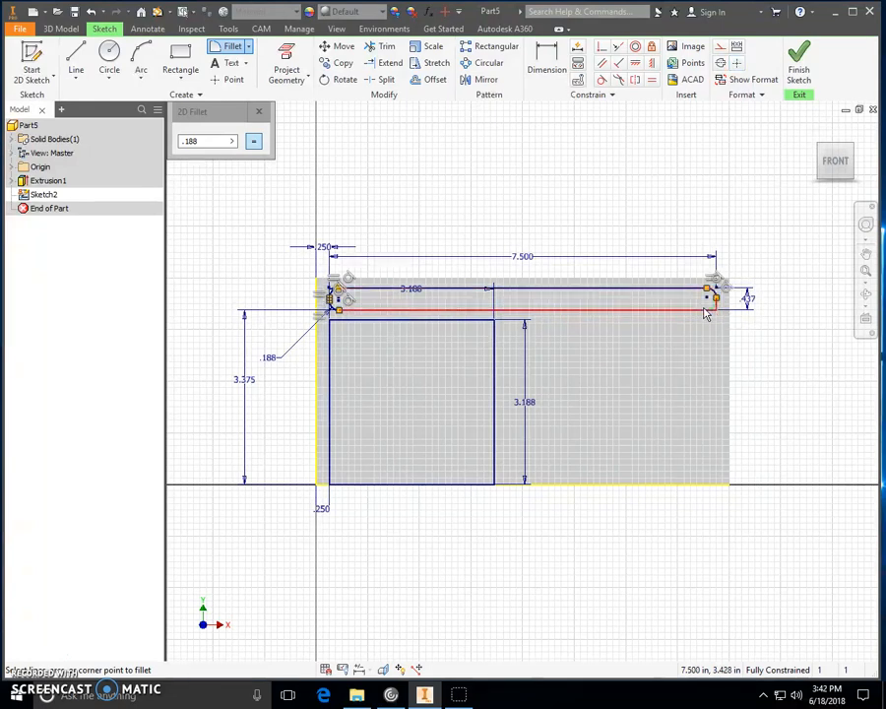
click(707, 309)
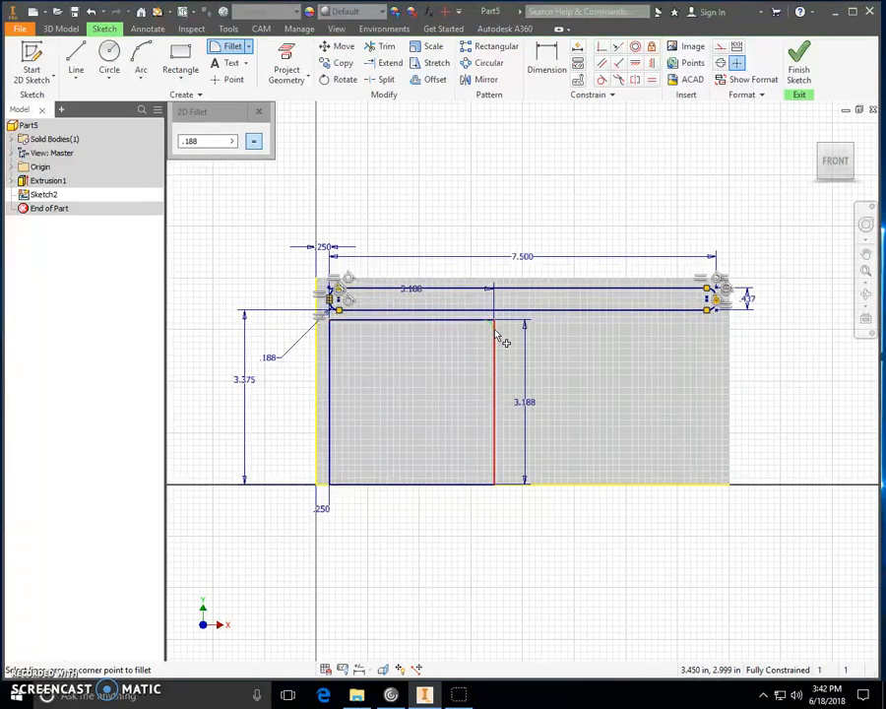
- Fillet the two upper corners of the square with the same 0.188 in radius
click(495, 338)
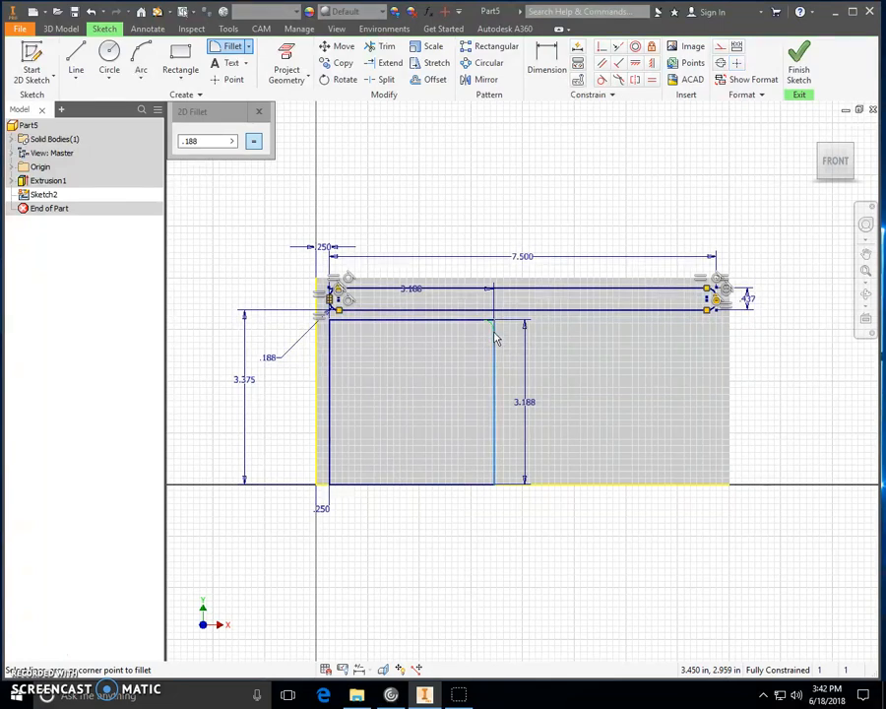
click(485, 324)
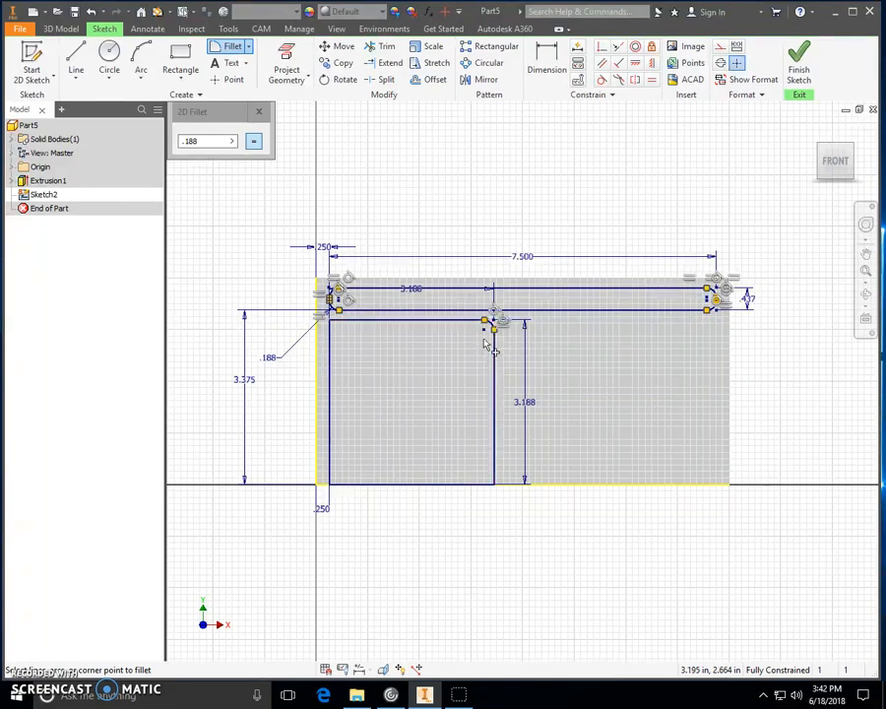
click(346, 323)
click(330, 346)
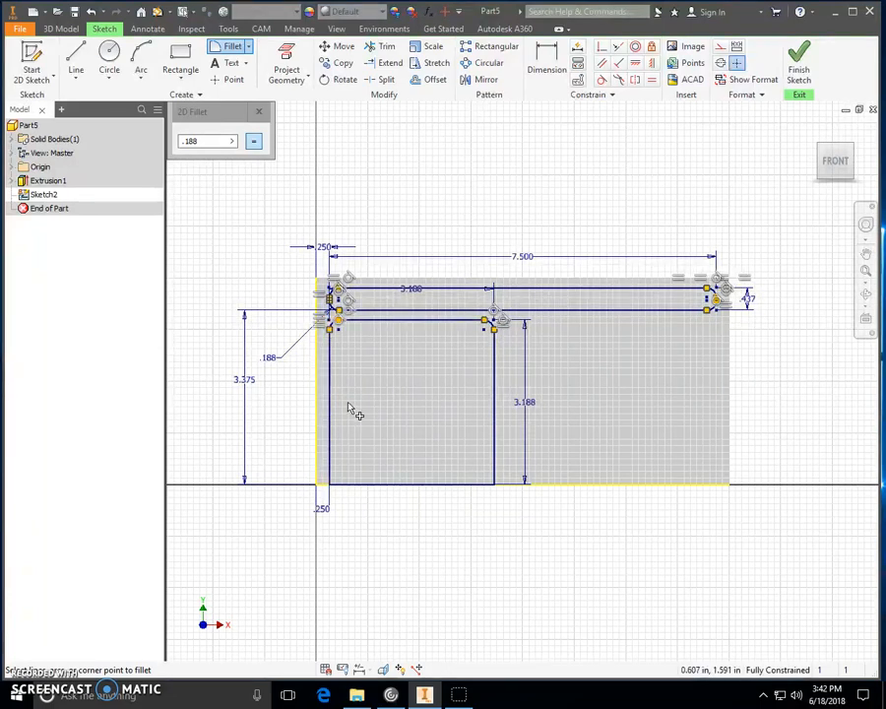
click(258, 144)
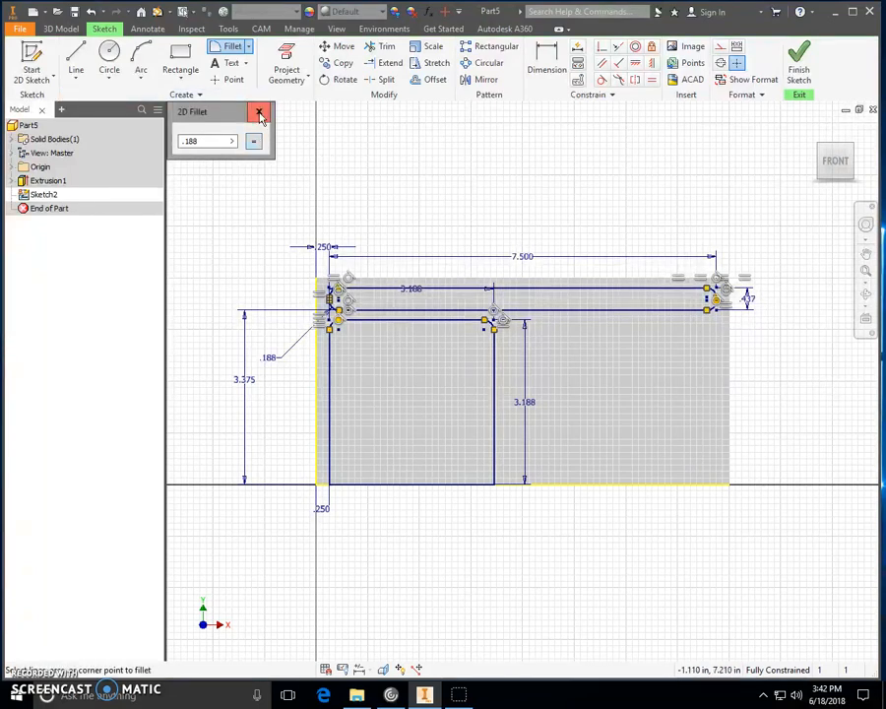
click(260, 115)
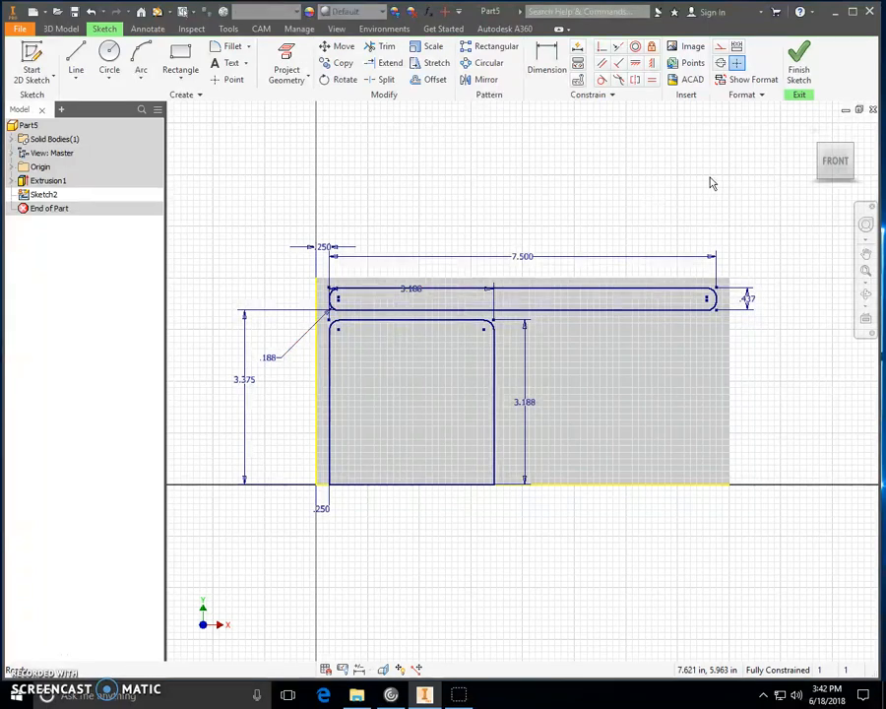
- Finish the sketch and extrude-cut the square and the narrow slot profile 0.188 in deep into the plate
click(800, 59)
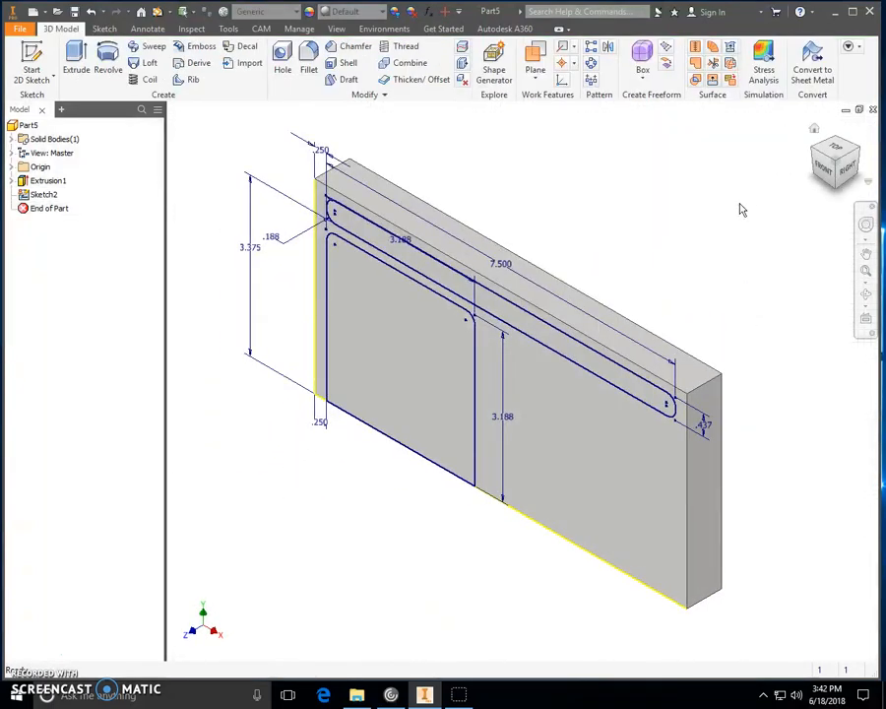
click(77, 60)
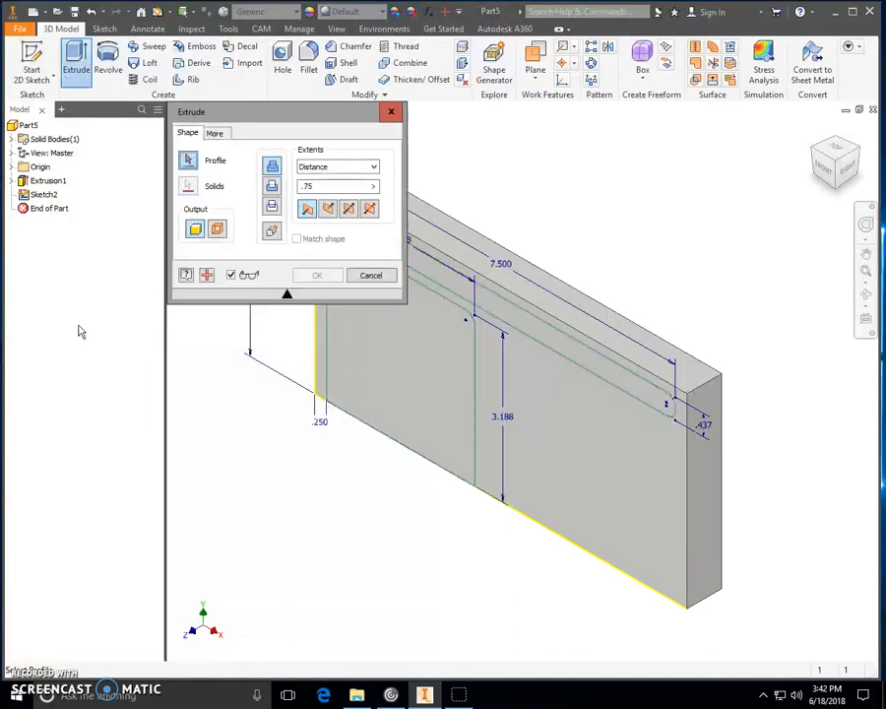
double_click(327, 187)
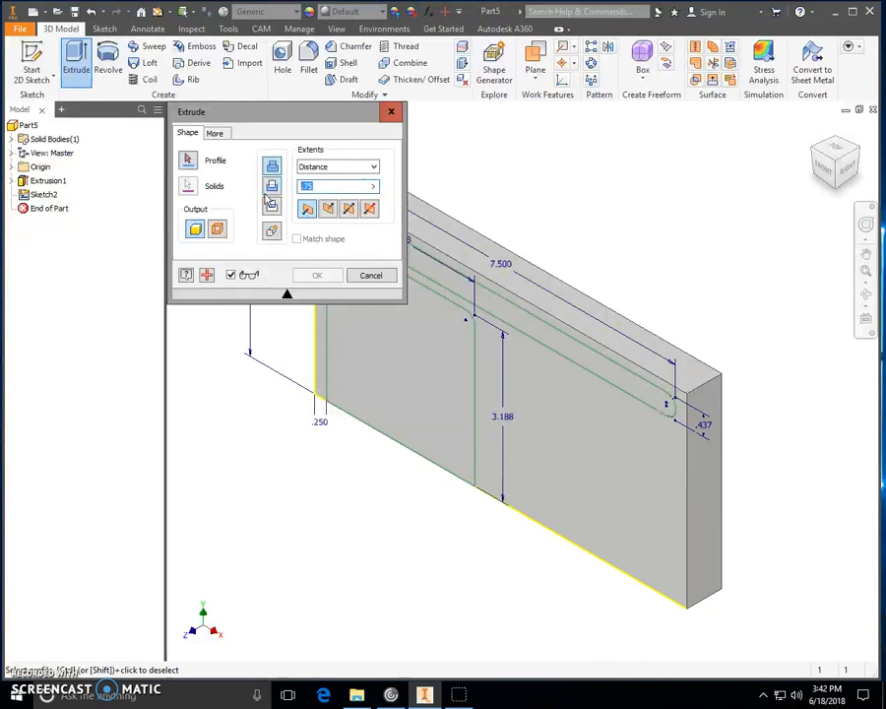
text(.188)
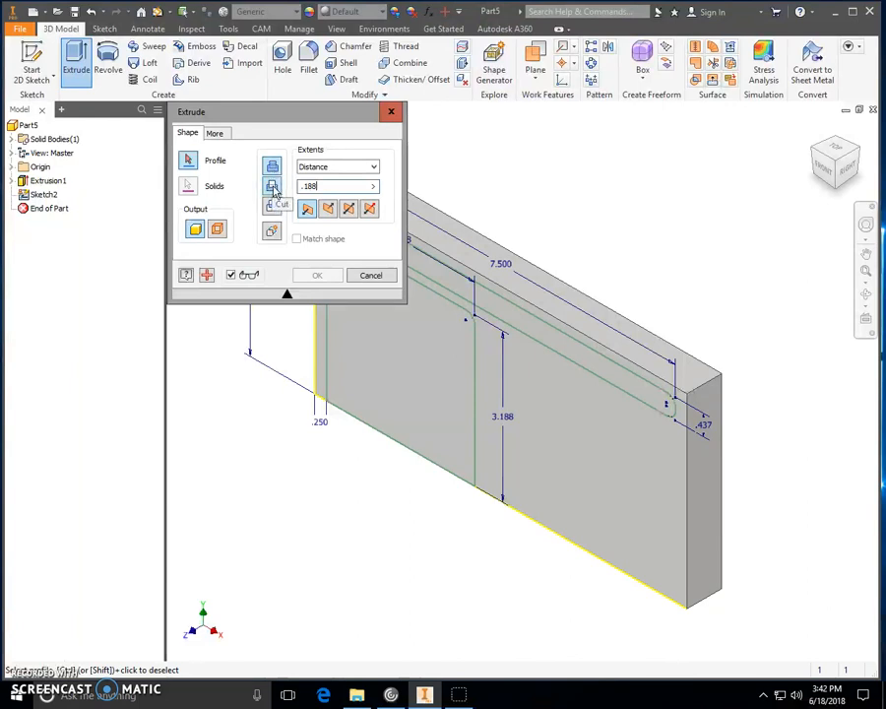
click(330, 213)
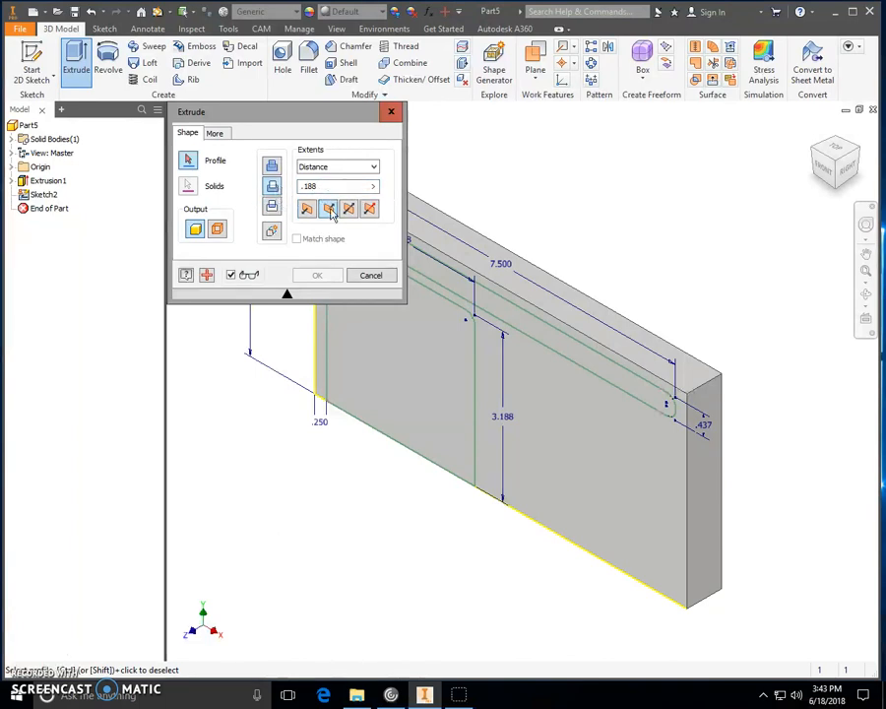
click(328, 210)
click(420, 358)
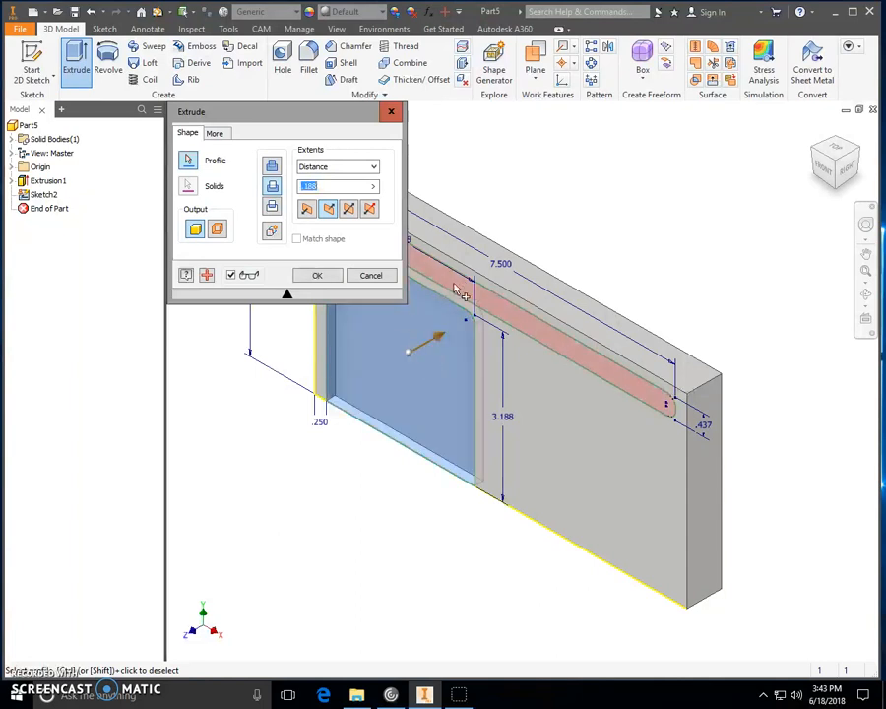
click(508, 315)
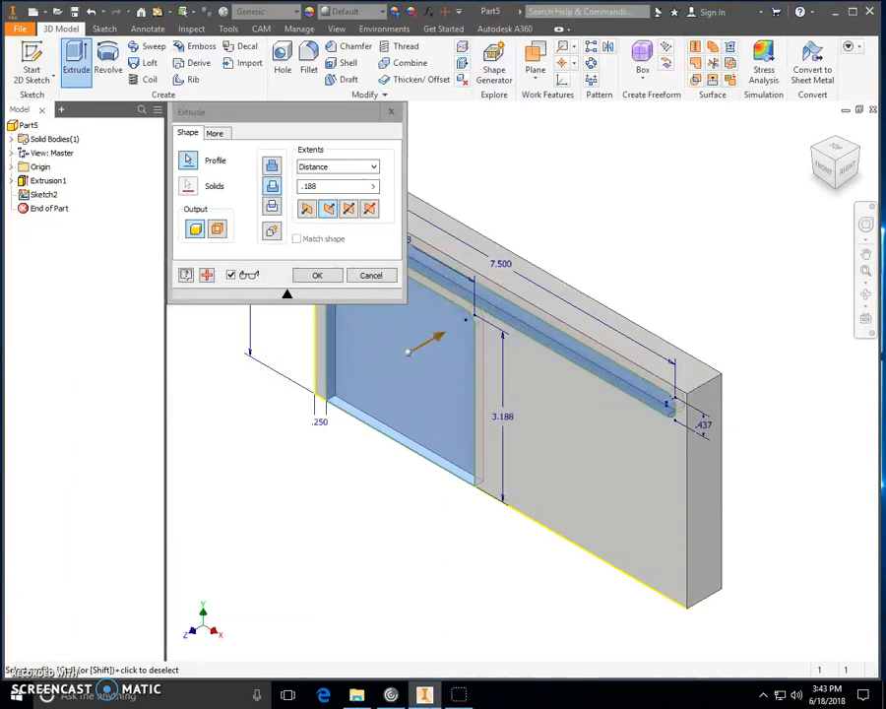
click(315, 279)
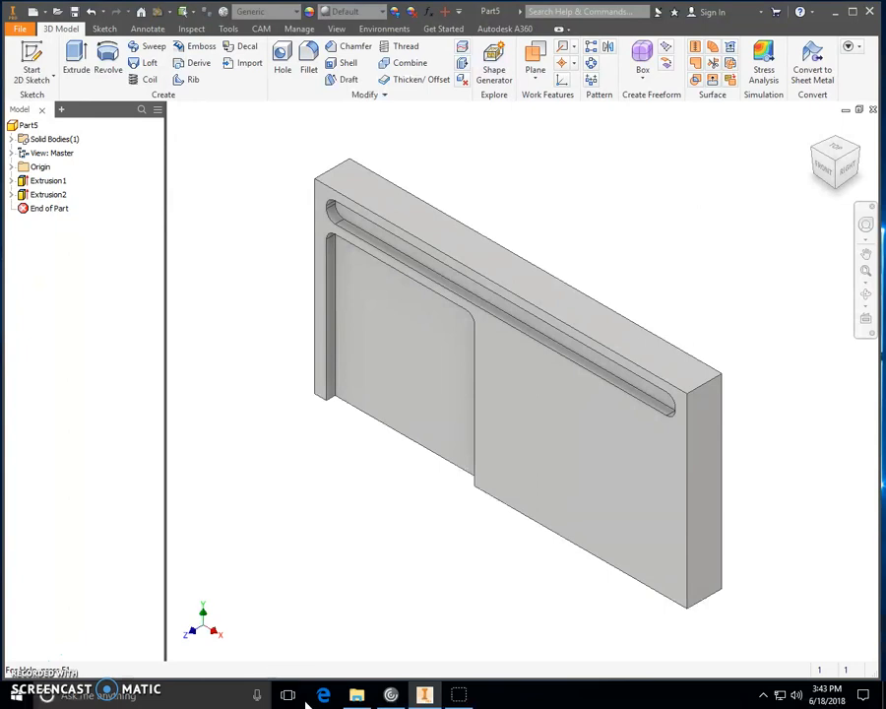
- Save the part in the personal network folder, naming the file with the owner's surname followed by "Note Pad Holder"
click(22, 29)
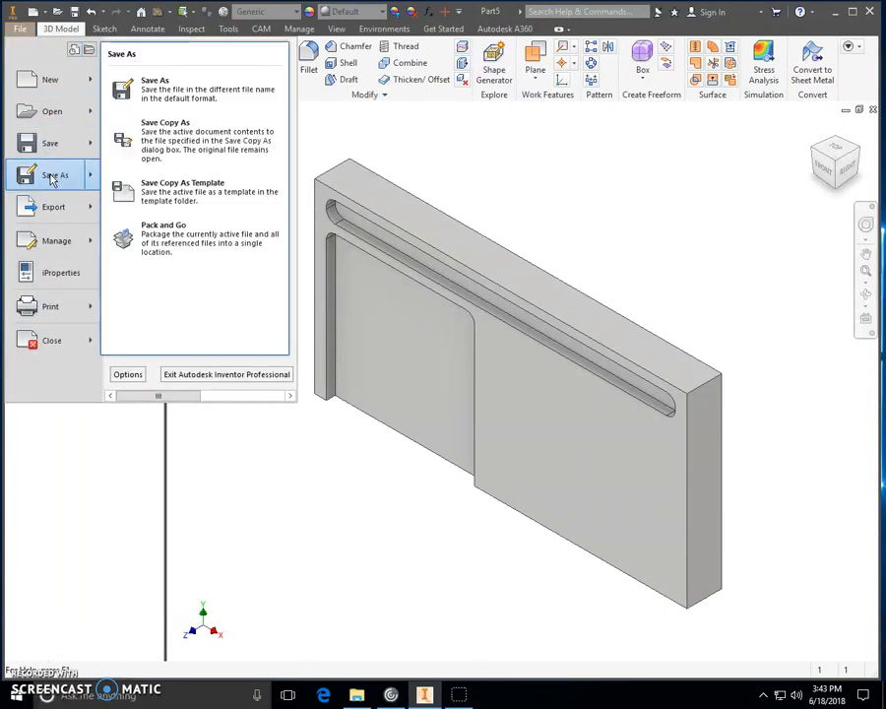
click(51, 174)
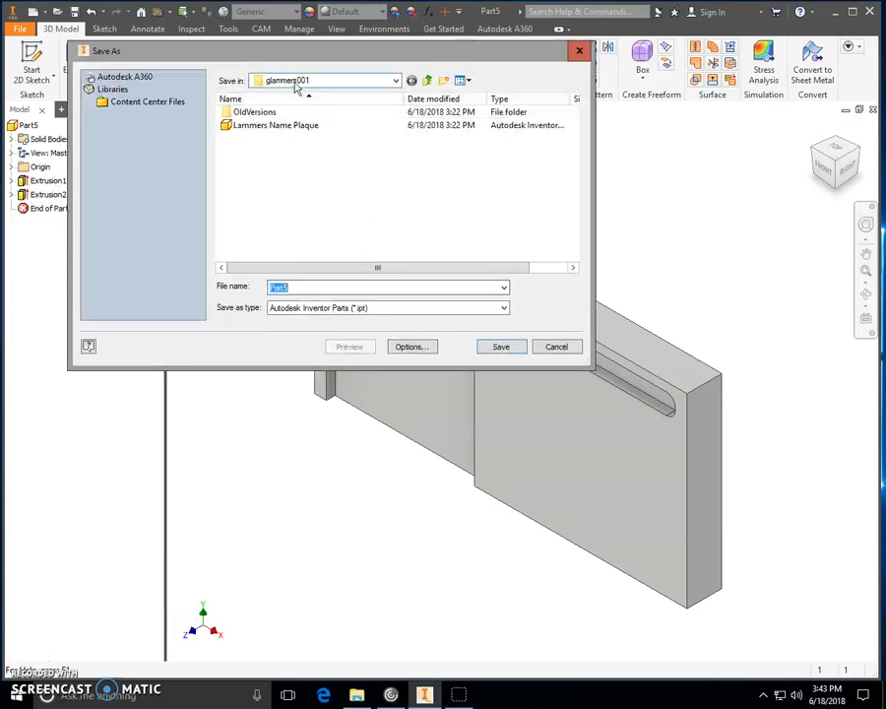
click(397, 83)
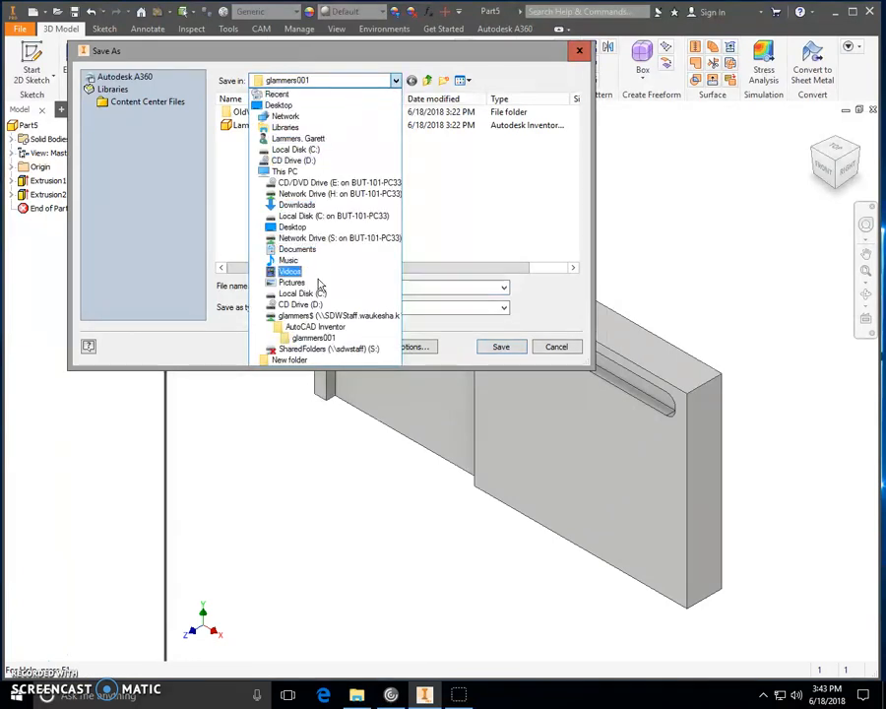
click(313, 340)
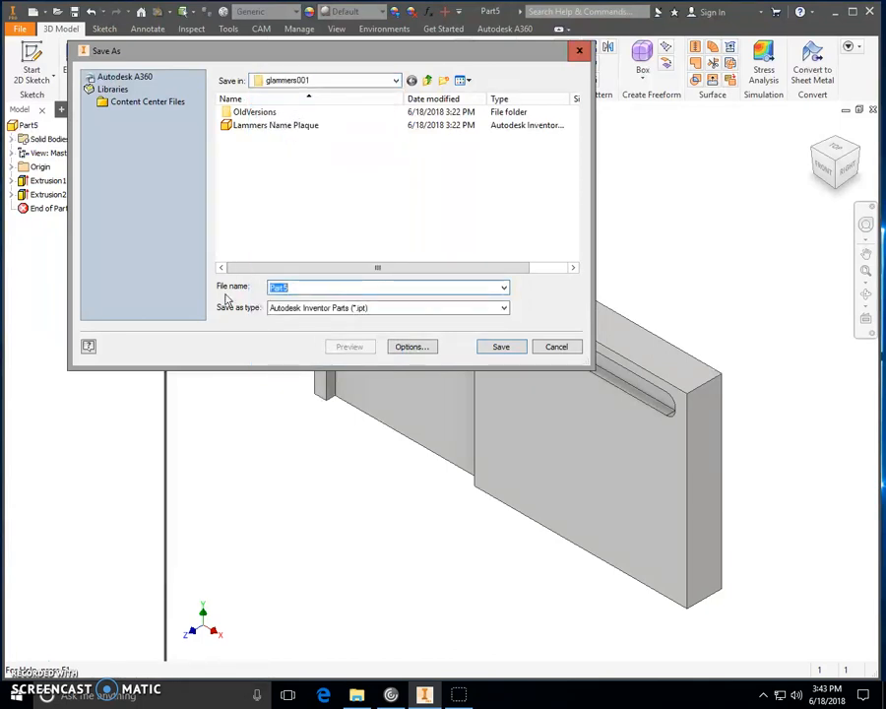
text(Lammers )
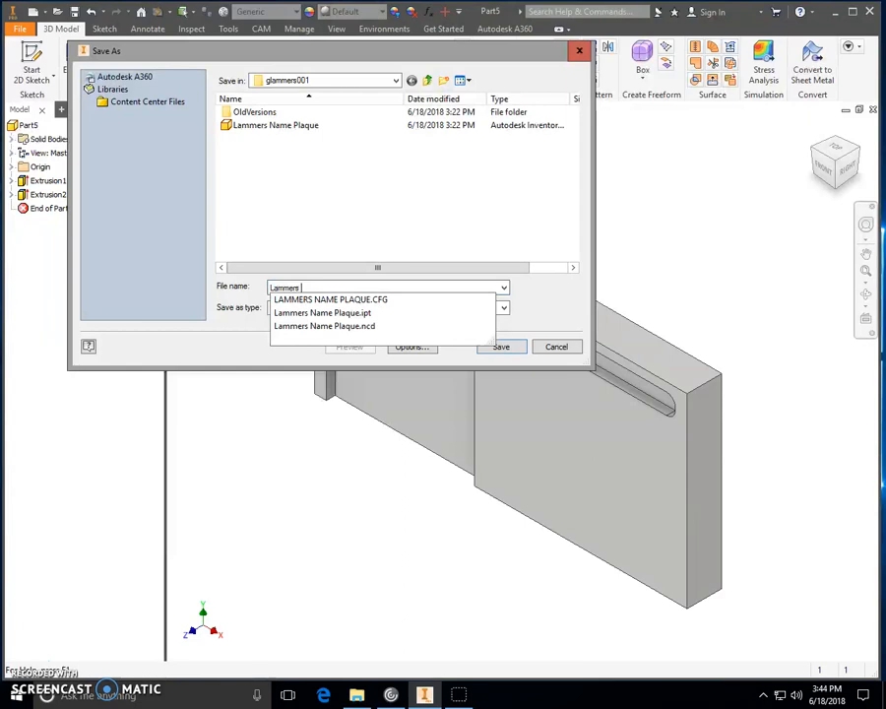
text(Note Pad H)
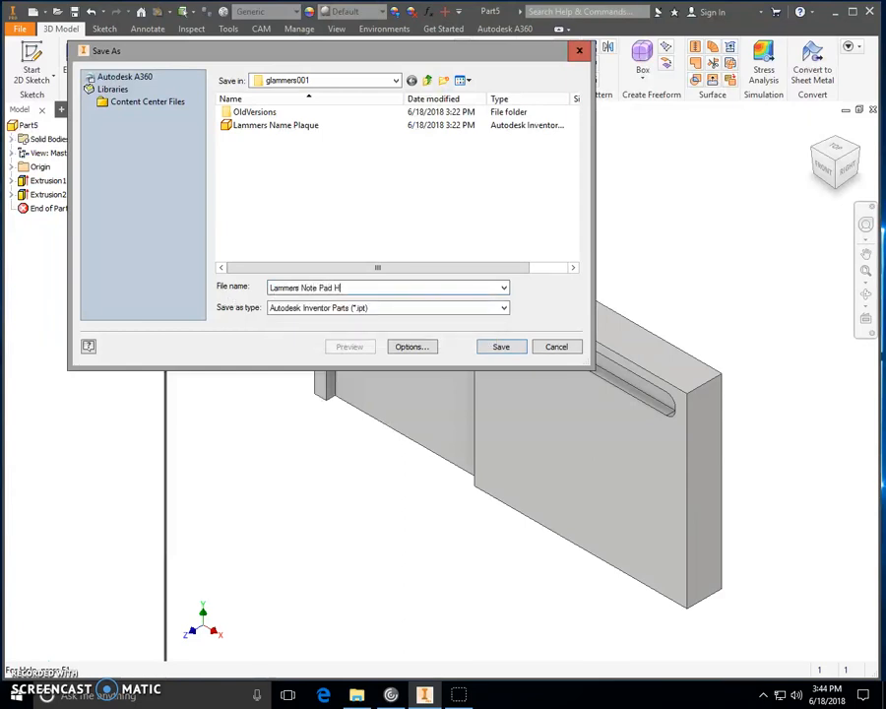
text(older)
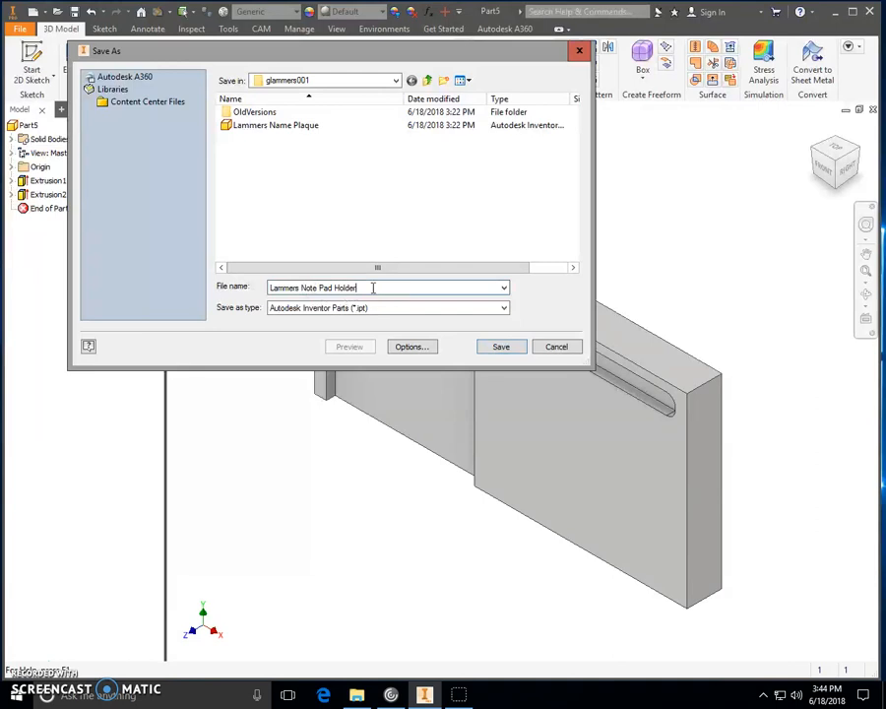
click(499, 350)
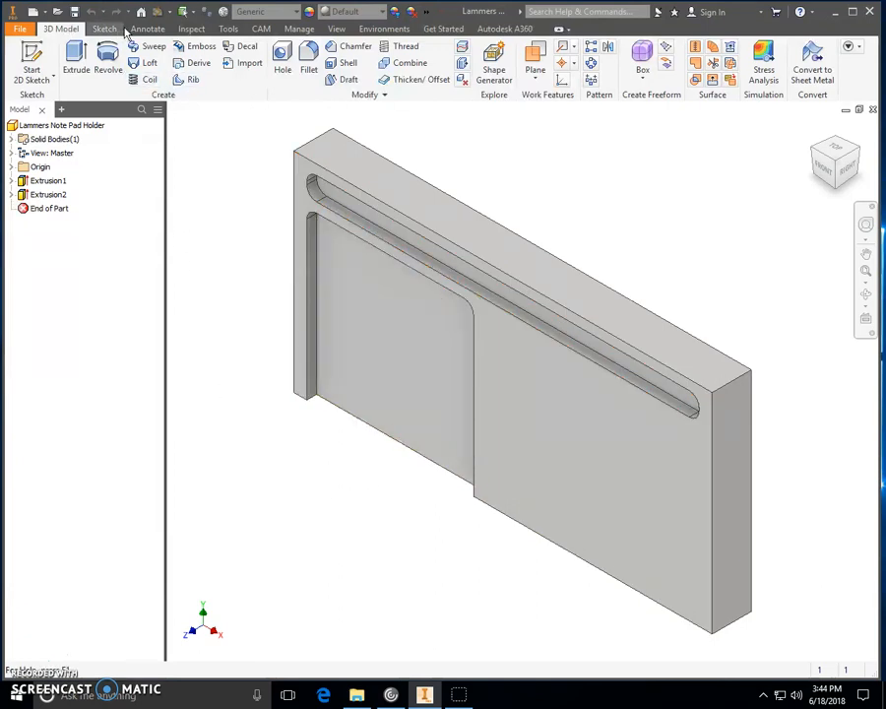
- Create a CAM milling setup and set its work coordinate system origin to the model origin
click(261, 28)
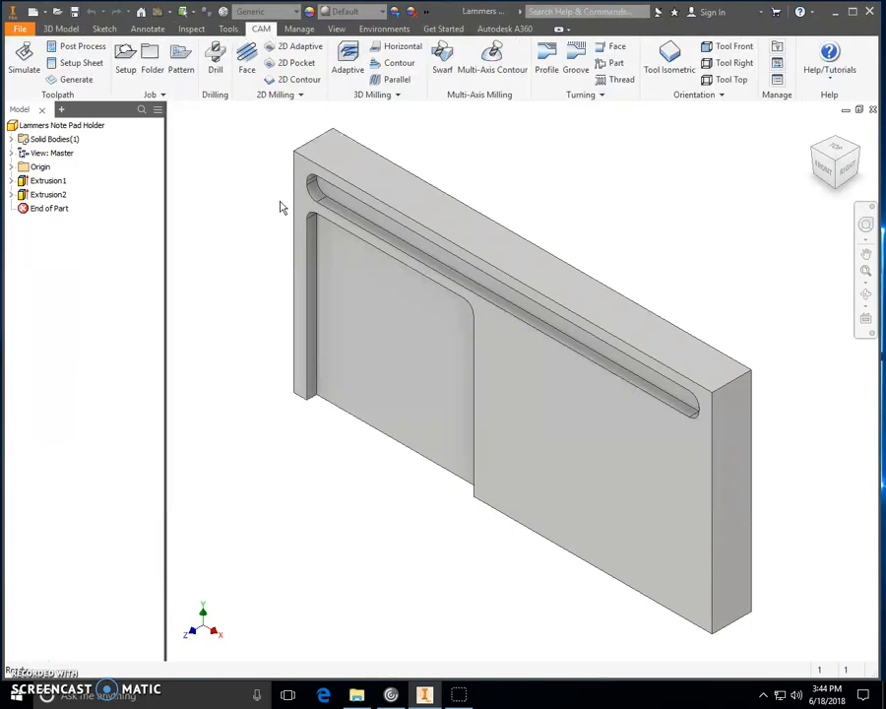
click(125, 59)
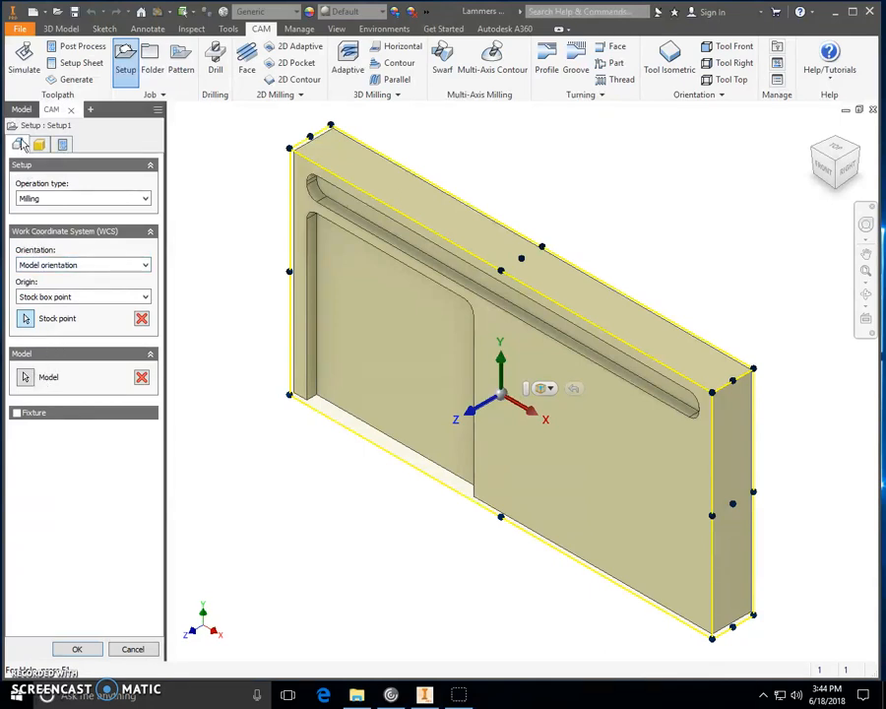
click(94, 299)
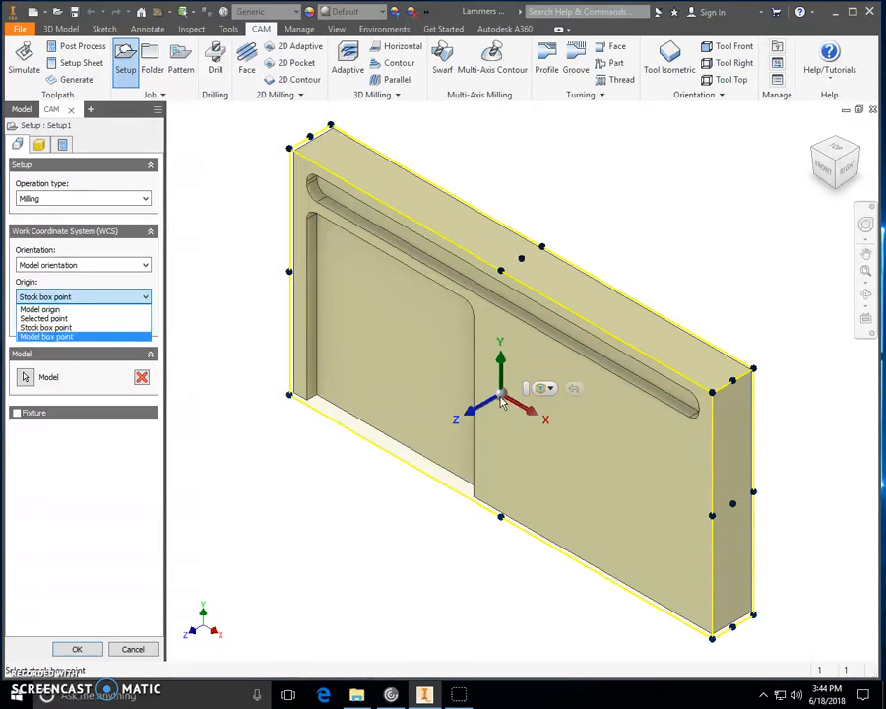
click(61, 326)
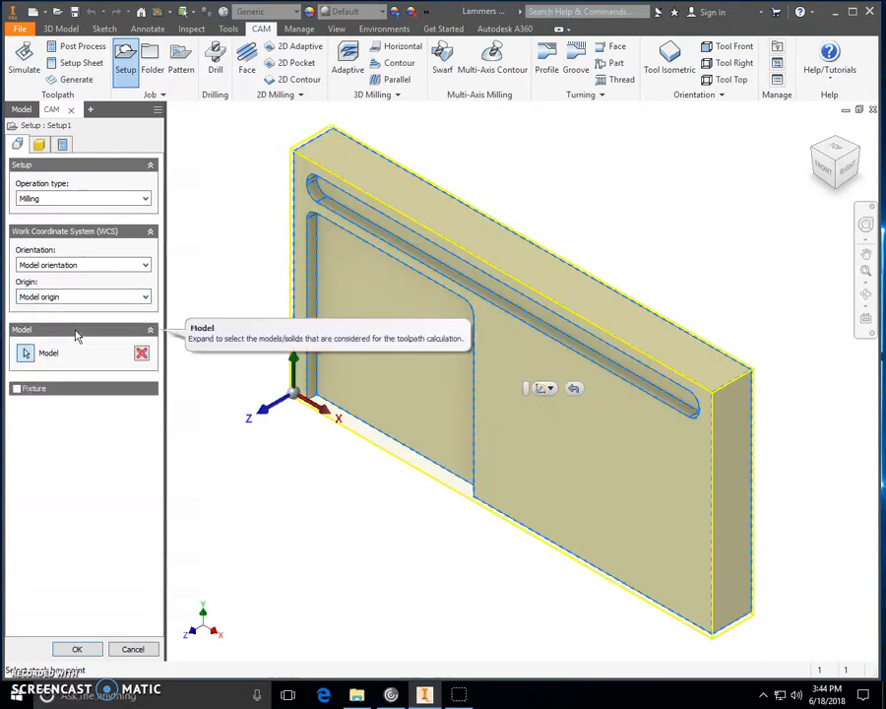
- Define the setup's stock as a fixed size box with a height (Z) of 0.75 in
click(39, 145)
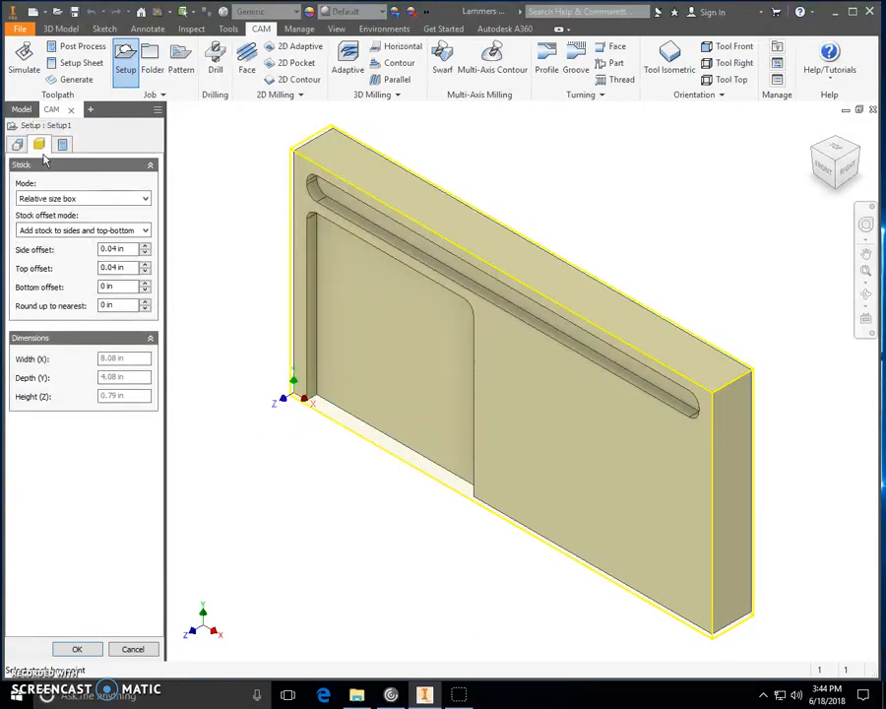
click(107, 203)
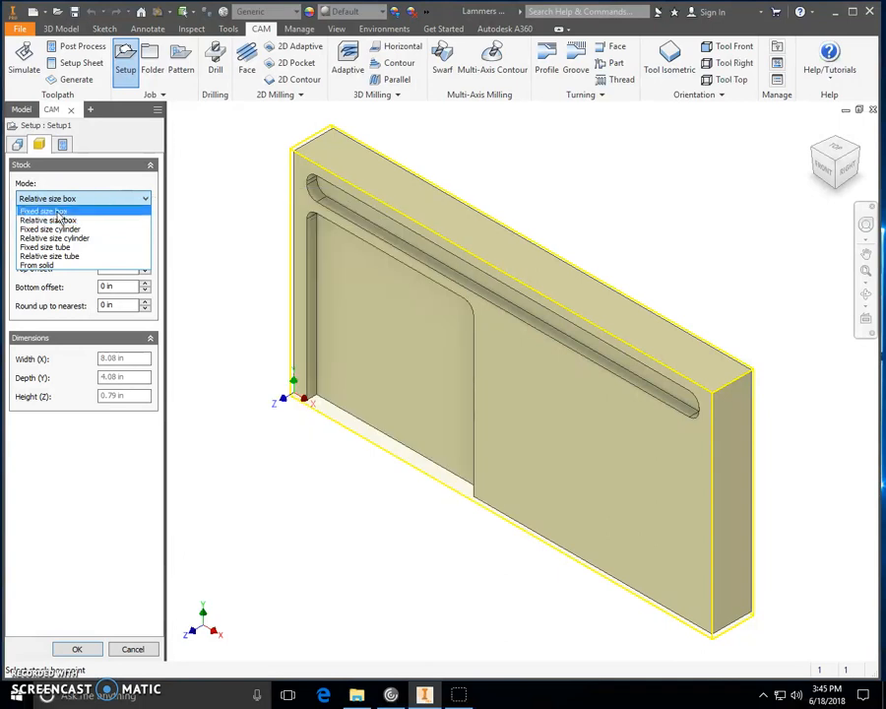
click(44, 212)
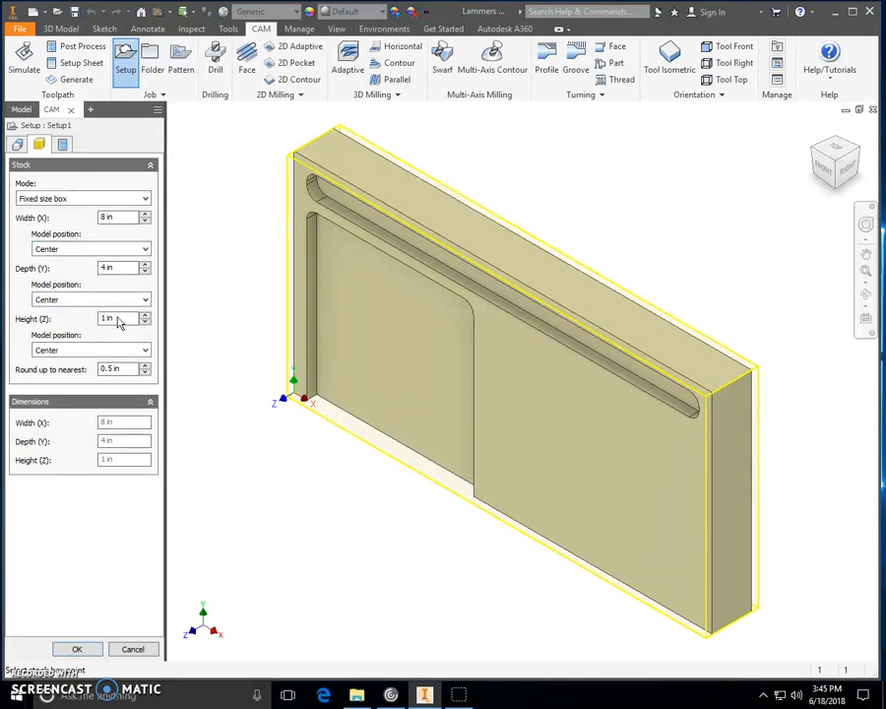
drag(114, 320, 87, 324)
text(.75)
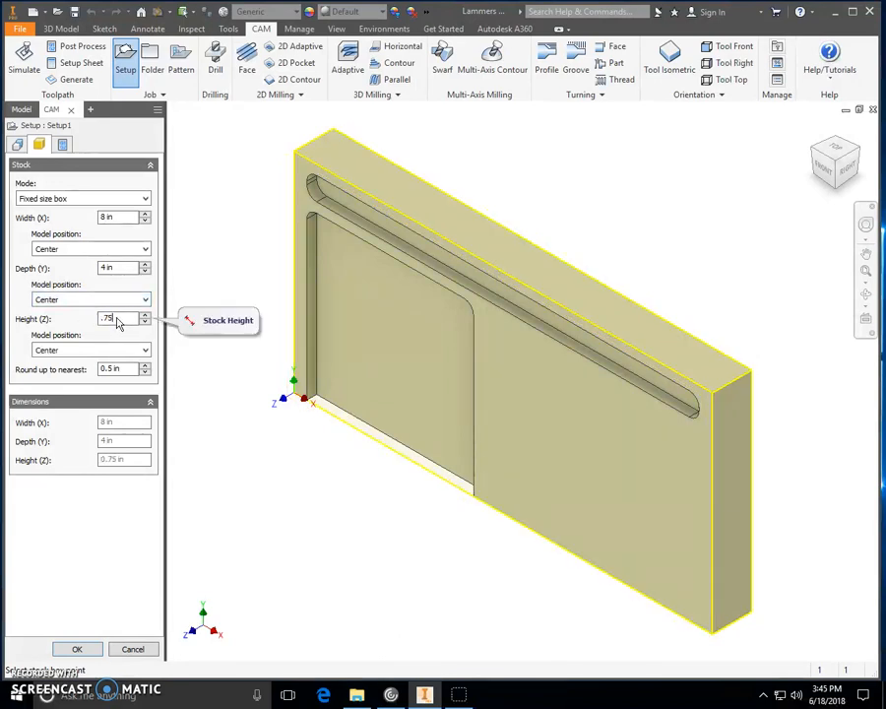
- Name the setup's program with the owner's surname followed by "Note Pad Holder" and finish the setup
click(65, 145)
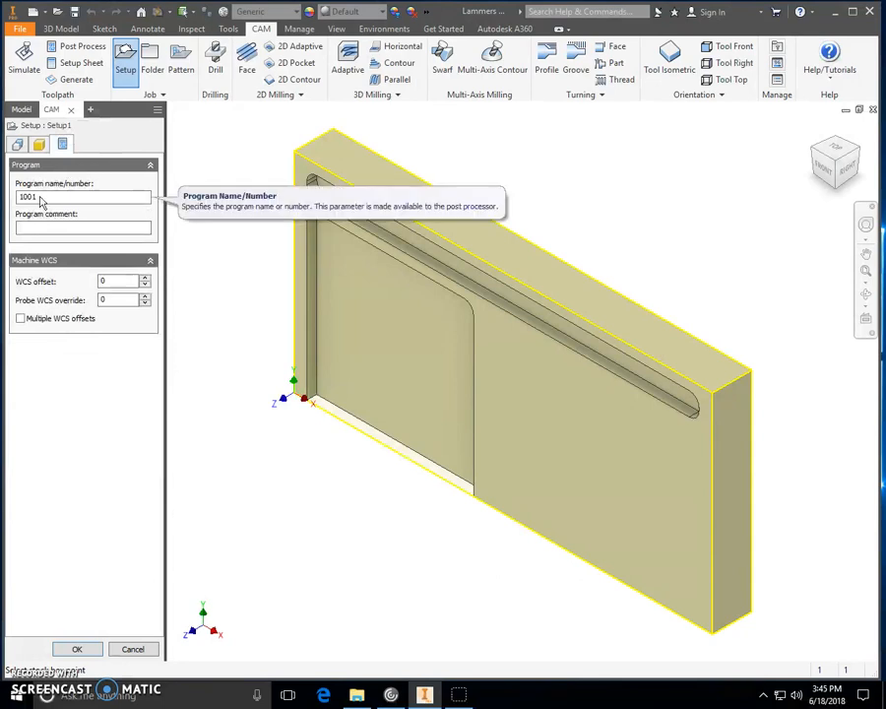
drag(33, 200, 10, 201)
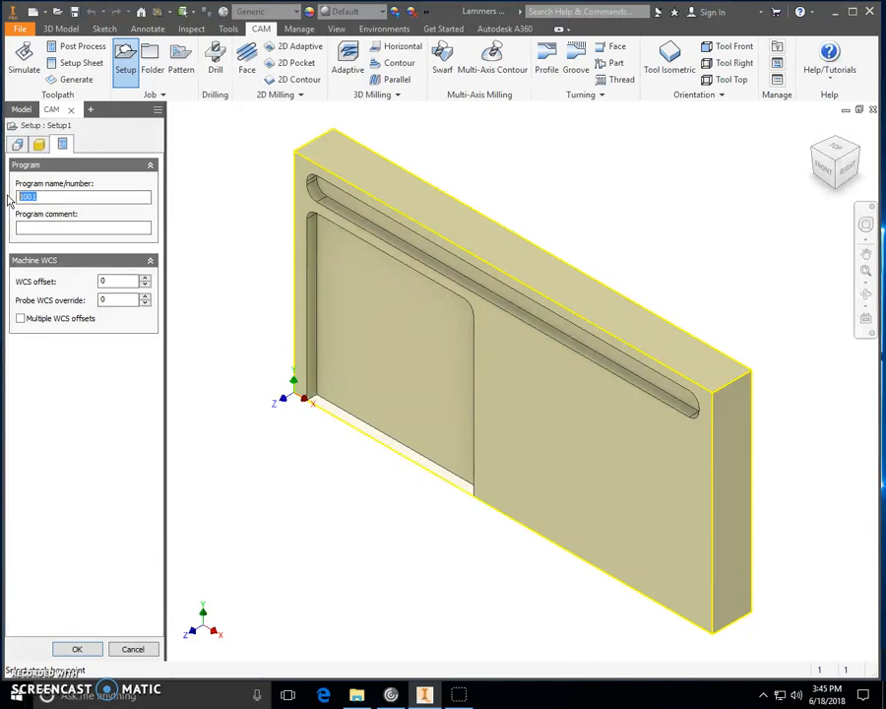
text(Lammers Note Pad Holder)
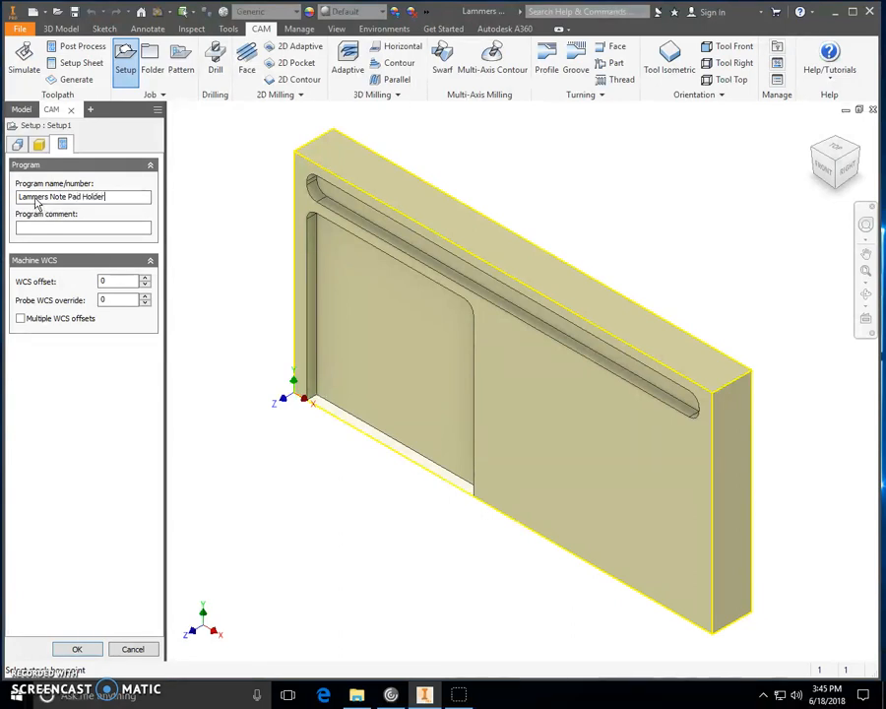
click(81, 649)
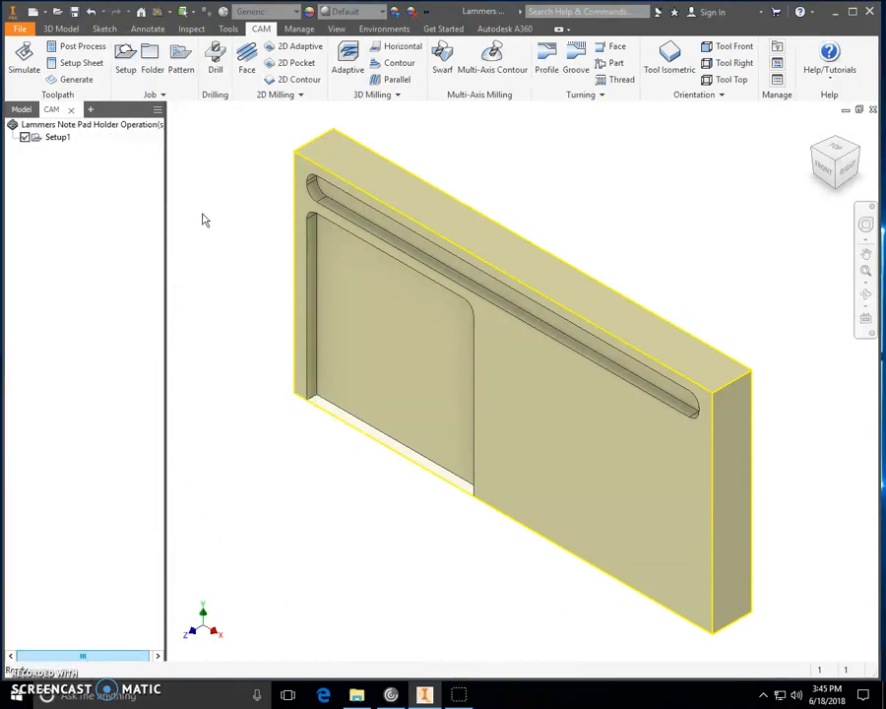
- Start a 2D Pocket operation using the #1 1/8" flat end mill from the Butler MS Tool Library
click(294, 65)
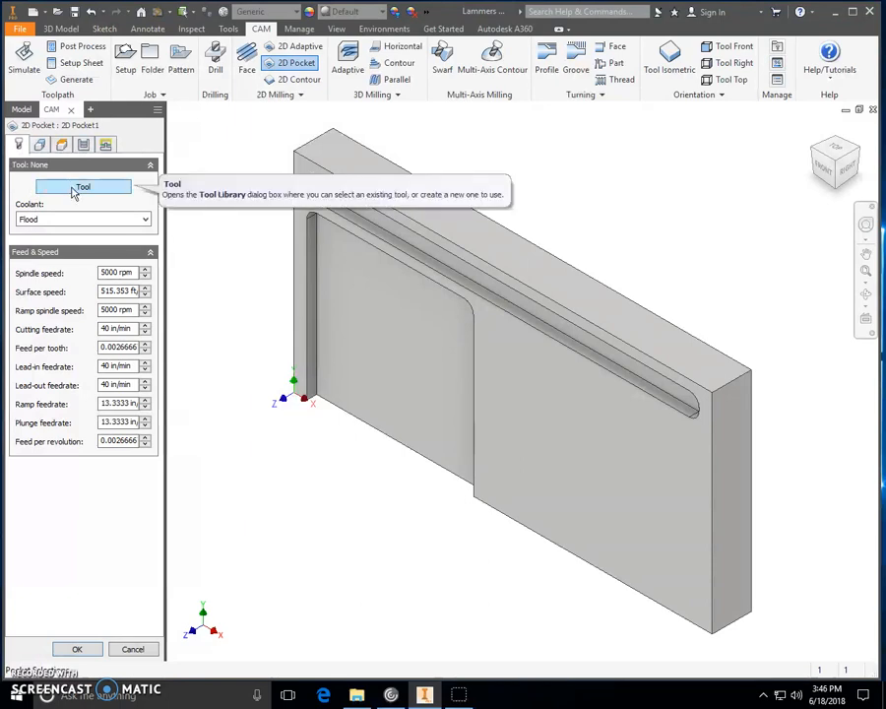
click(72, 189)
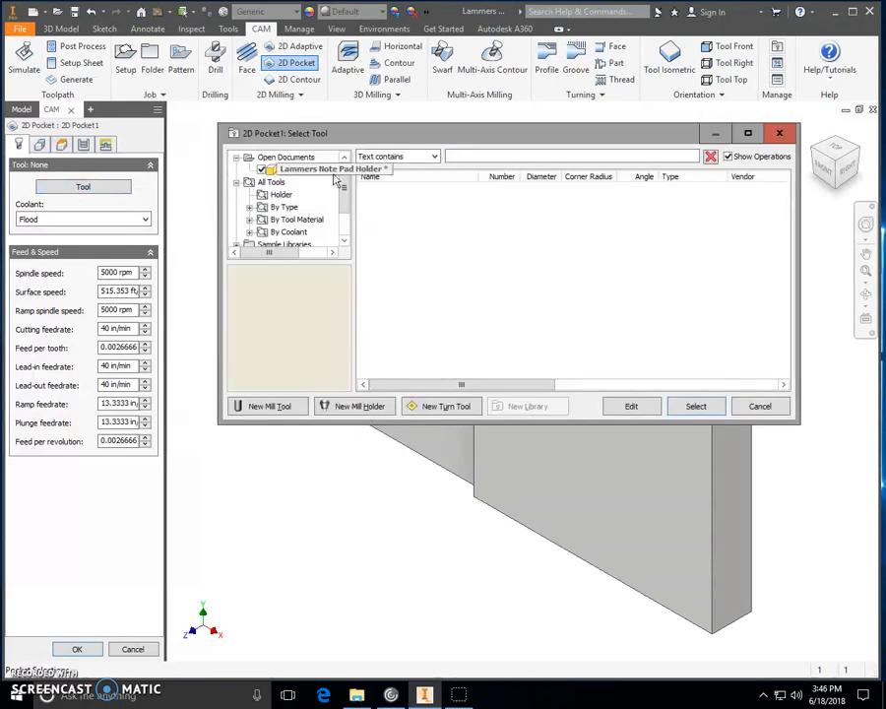
drag(345, 187, 347, 213)
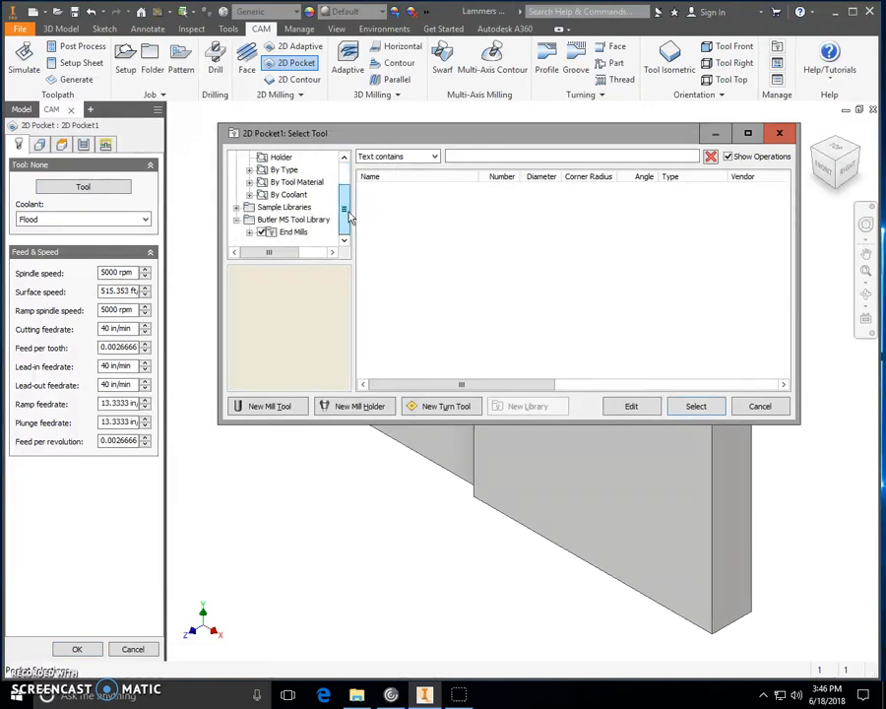
click(298, 220)
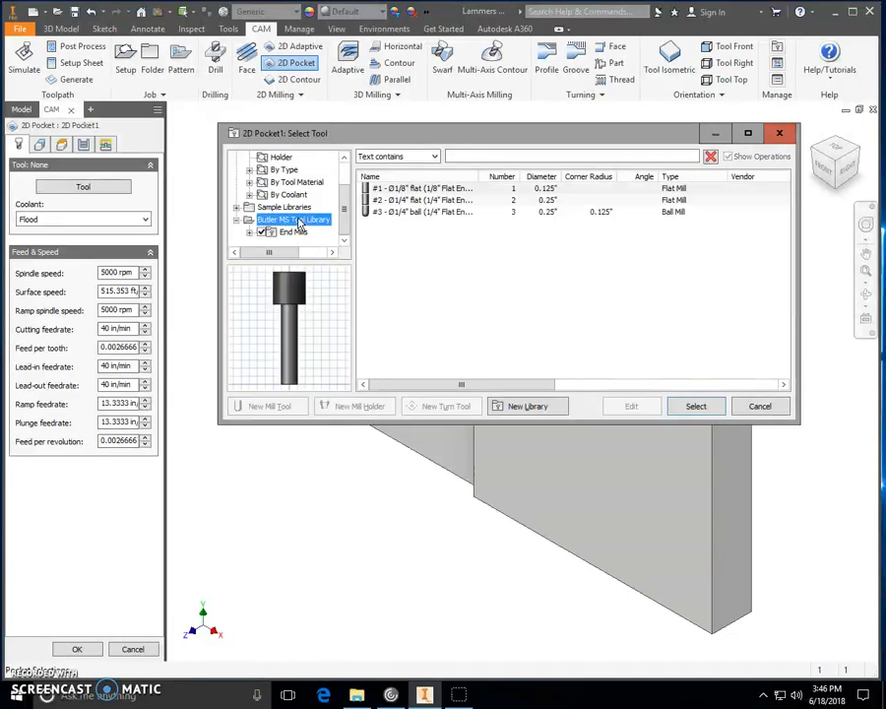
click(413, 192)
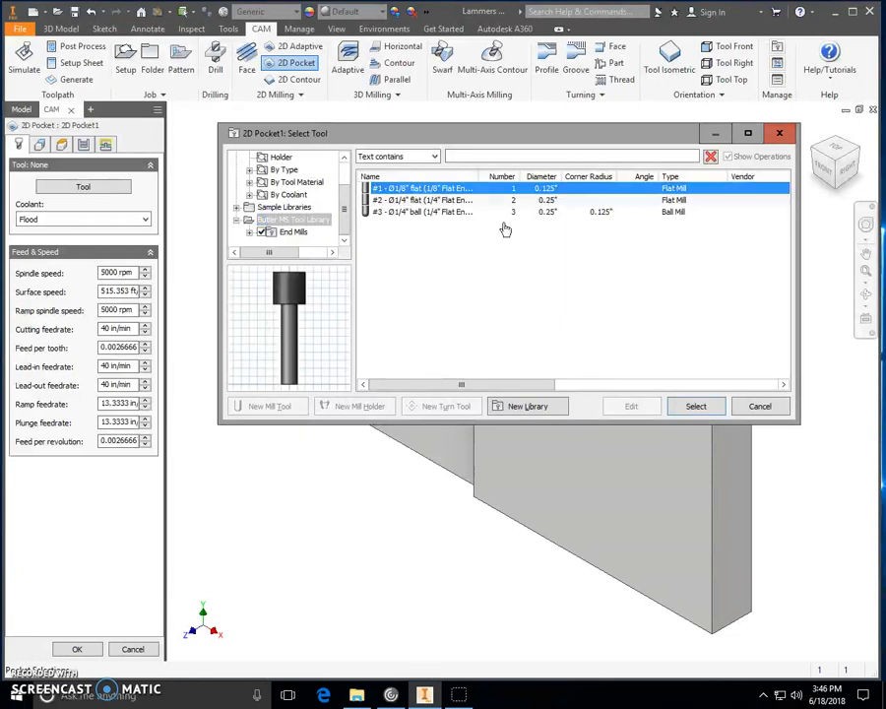
click(696, 406)
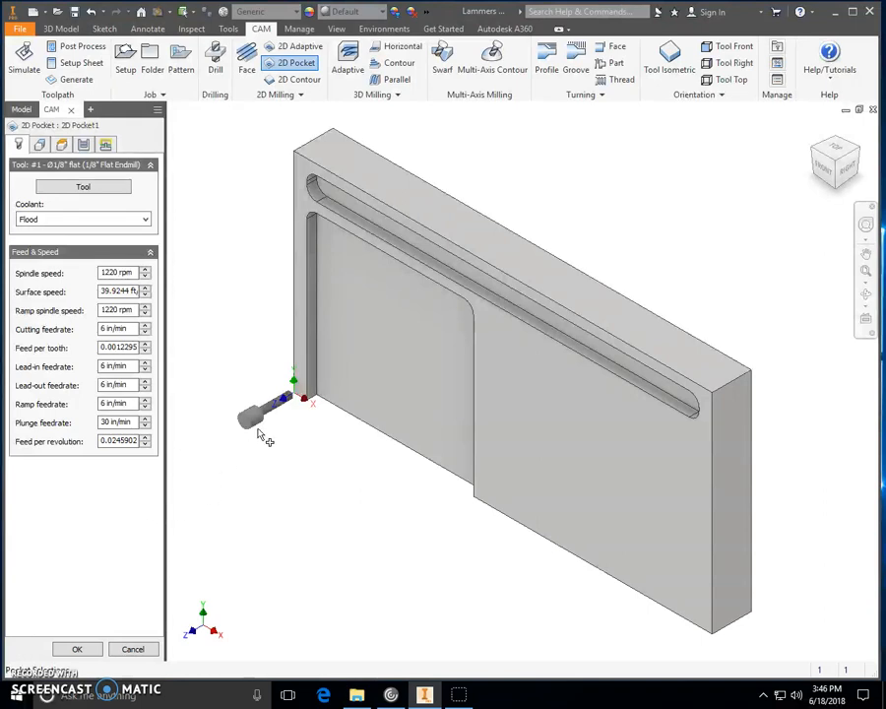
- Select the floors of the square pocket and the long upper slot as the pocket geometry
click(40, 145)
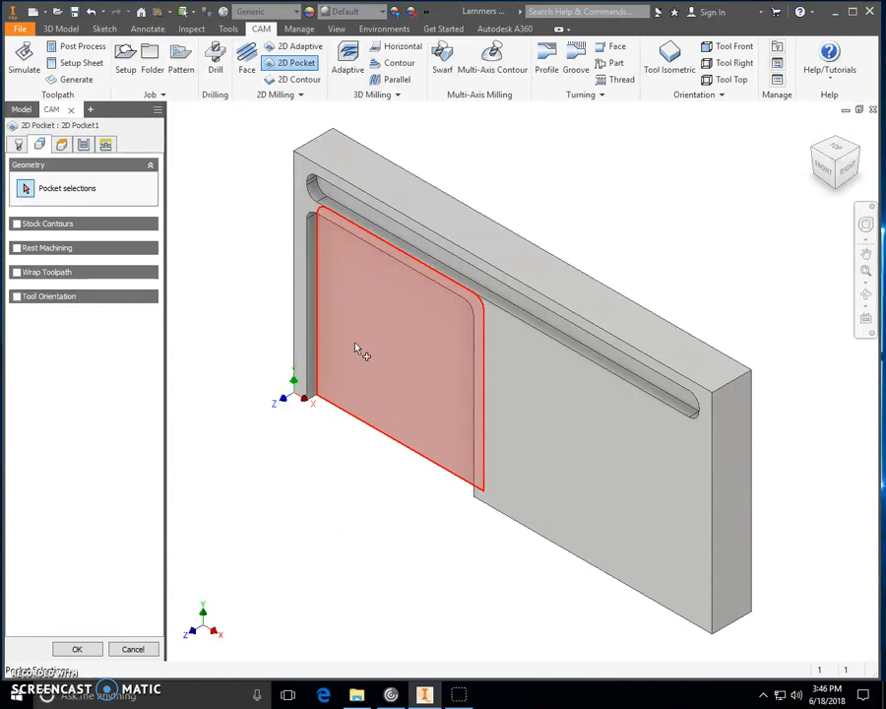
click(354, 347)
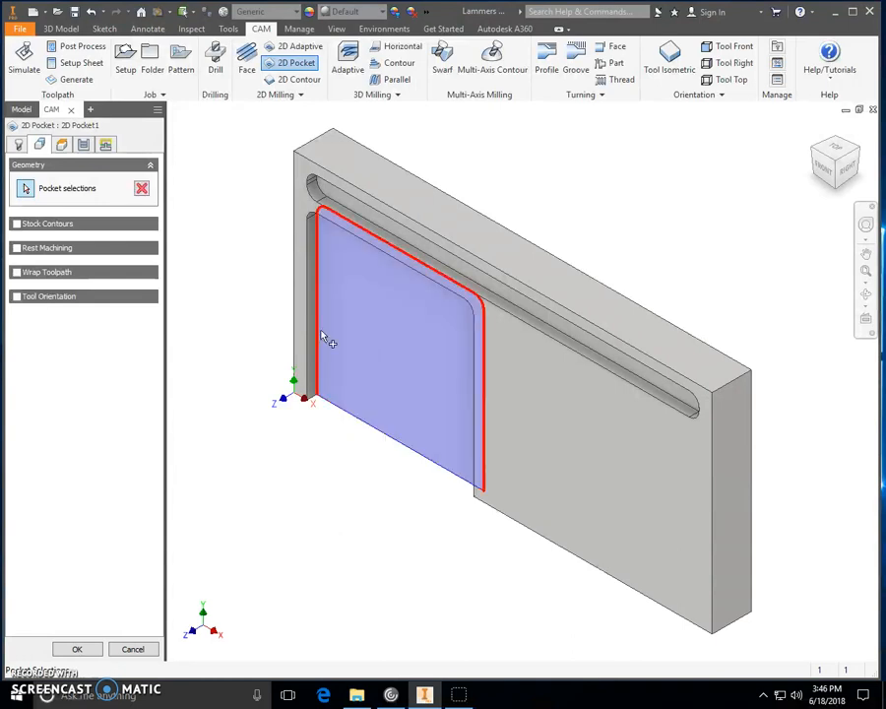
click(335, 200)
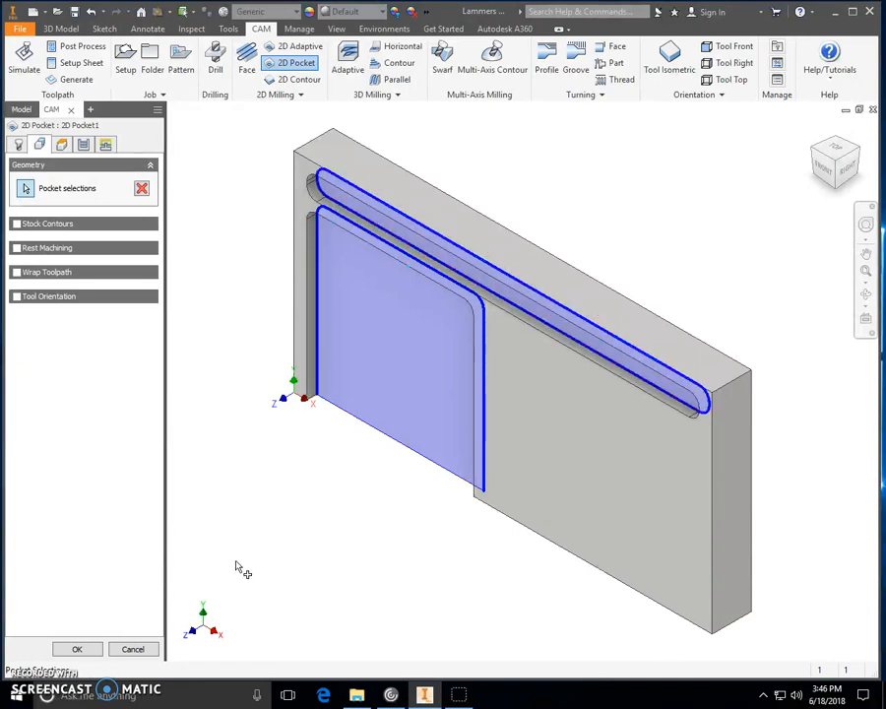
- Reference the clearance height to the stock top with a 0.2 in offset, and reference the feed height to the stock top
click(67, 146)
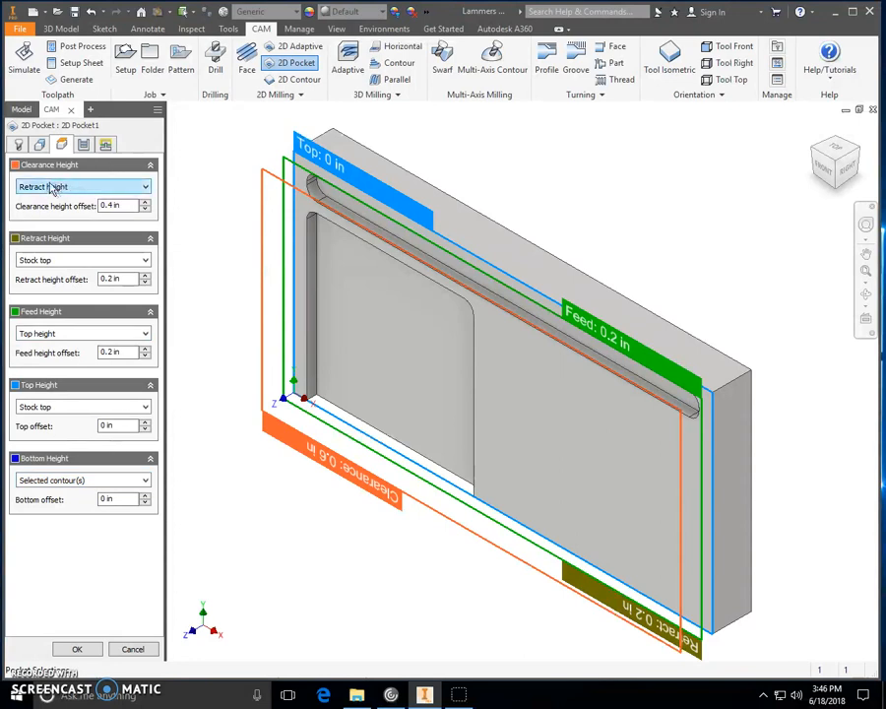
click(104, 188)
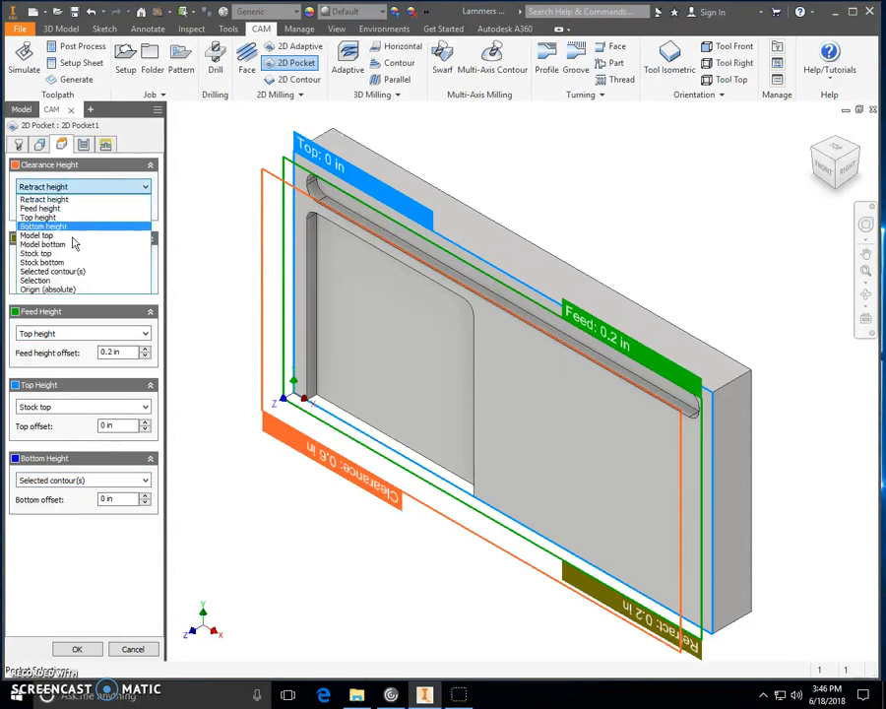
click(73, 254)
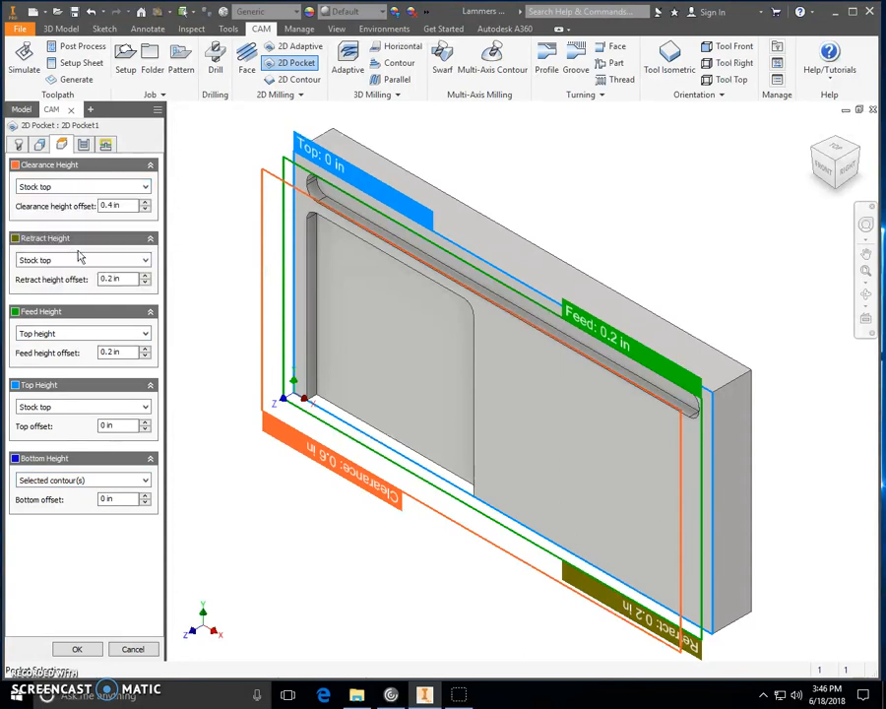
click(145, 209)
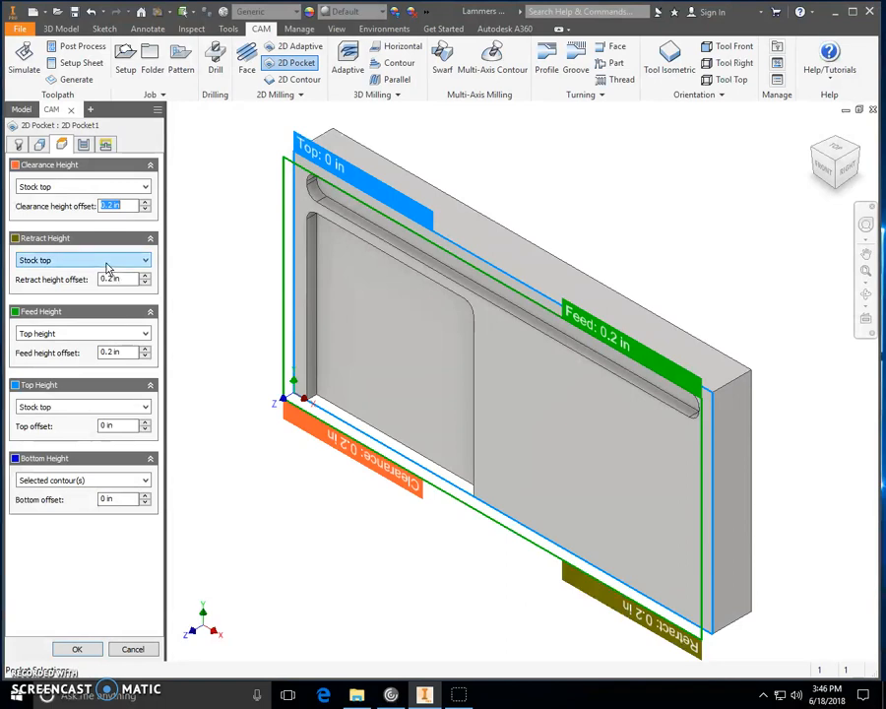
click(71, 335)
click(45, 408)
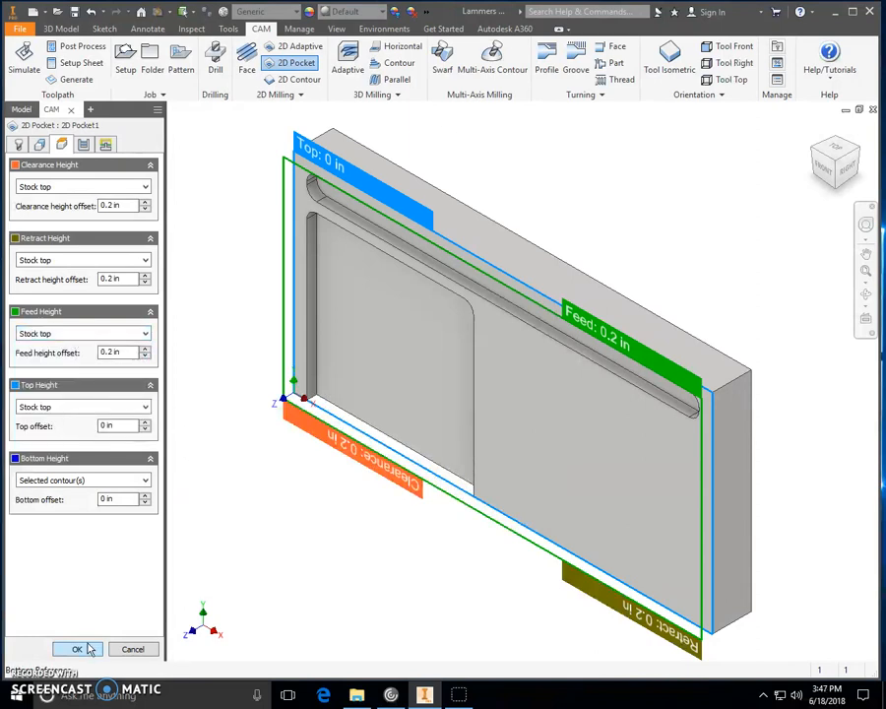
- Turn off stock to leave for the pocket passes and disable both the lead-in and lead-out moves
click(84, 144)
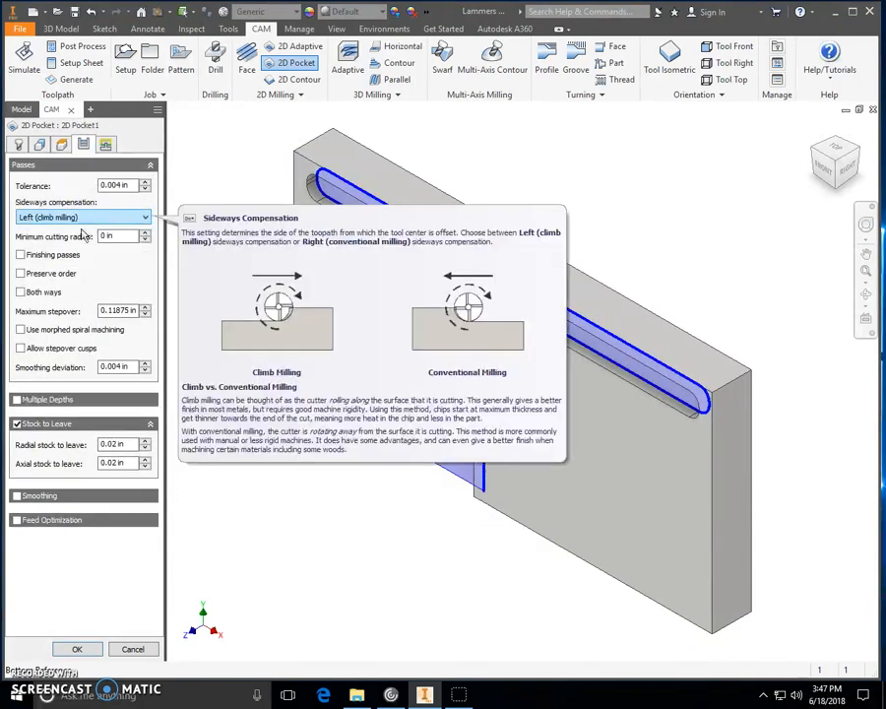
click(16, 424)
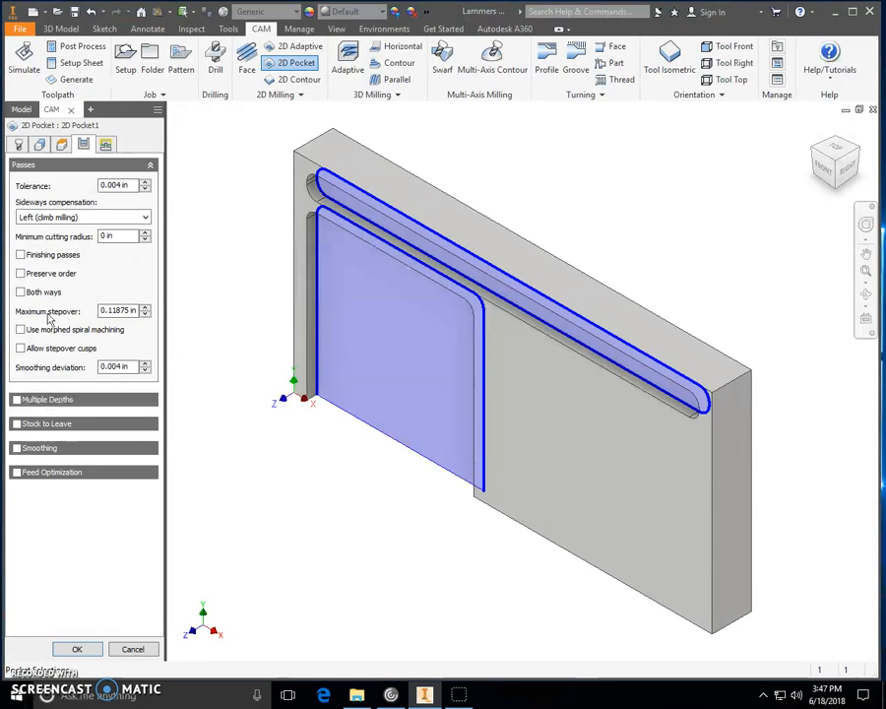
click(105, 148)
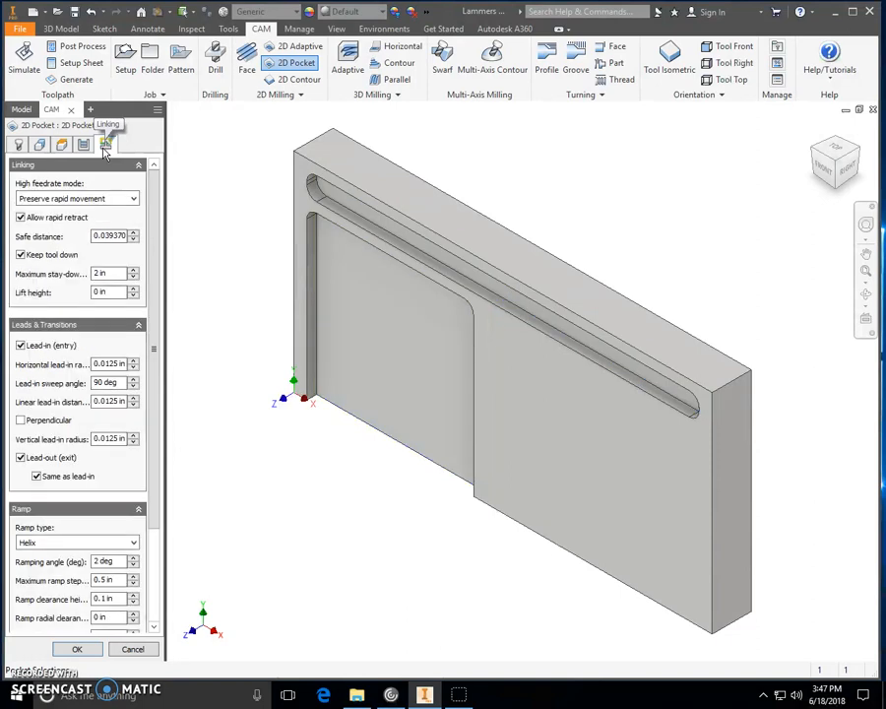
click(21, 347)
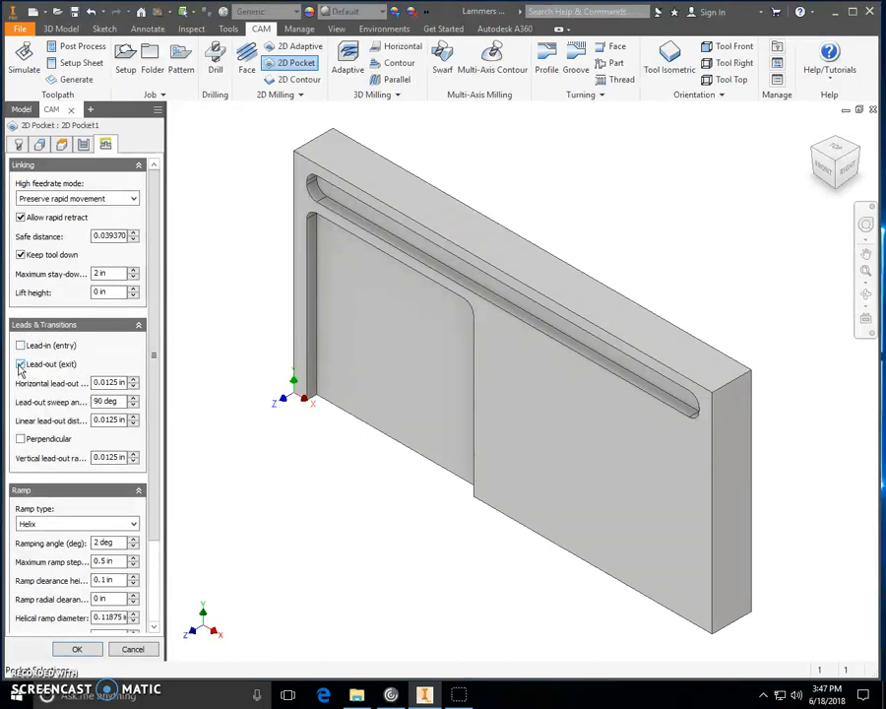
click(22, 364)
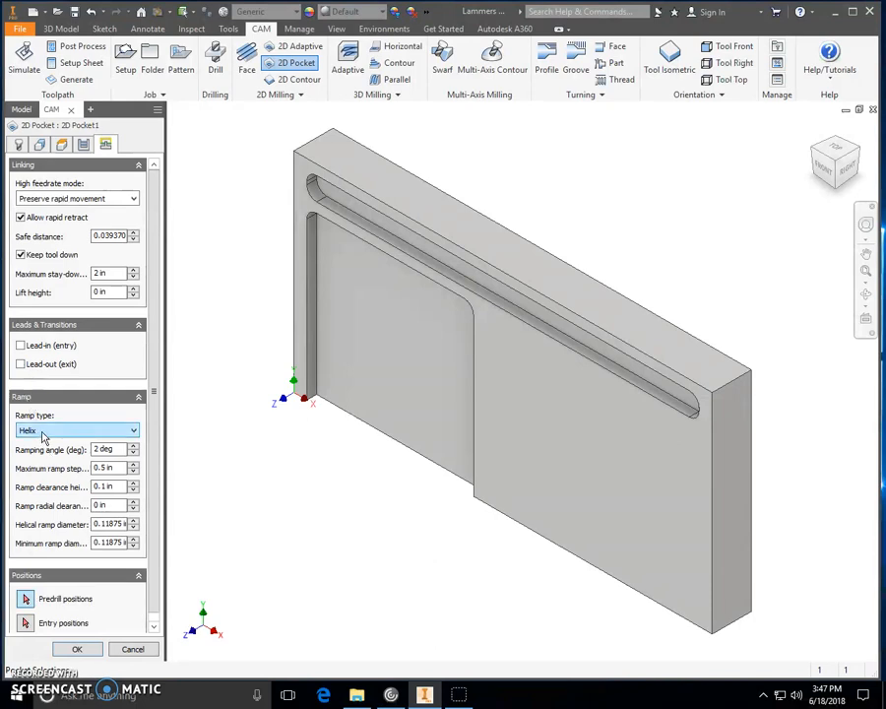
- Set the ramp type to Plunge and finish the 2D Pocket operation
click(45, 433)
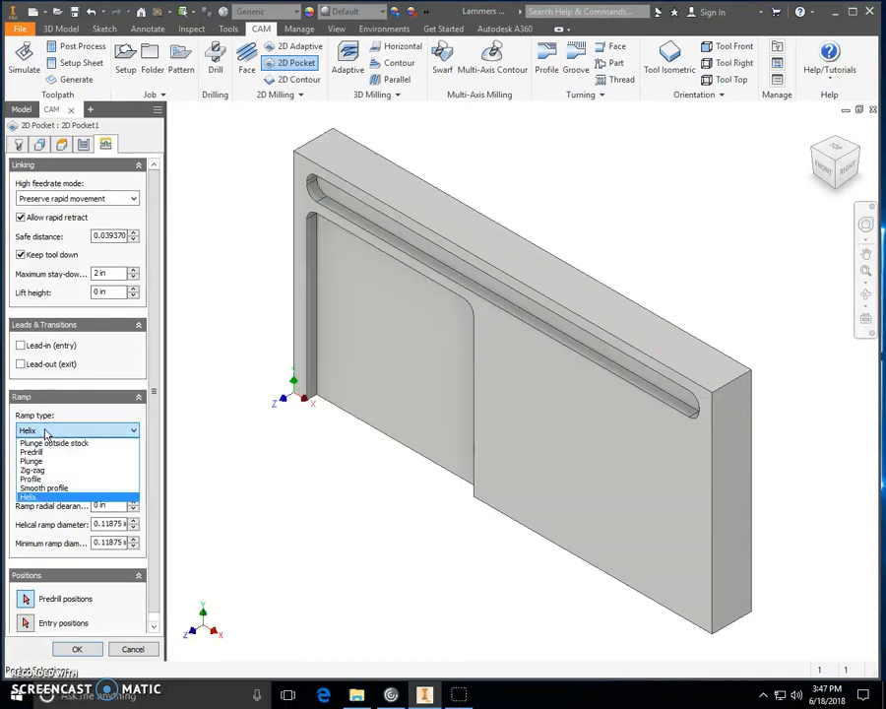
click(45, 461)
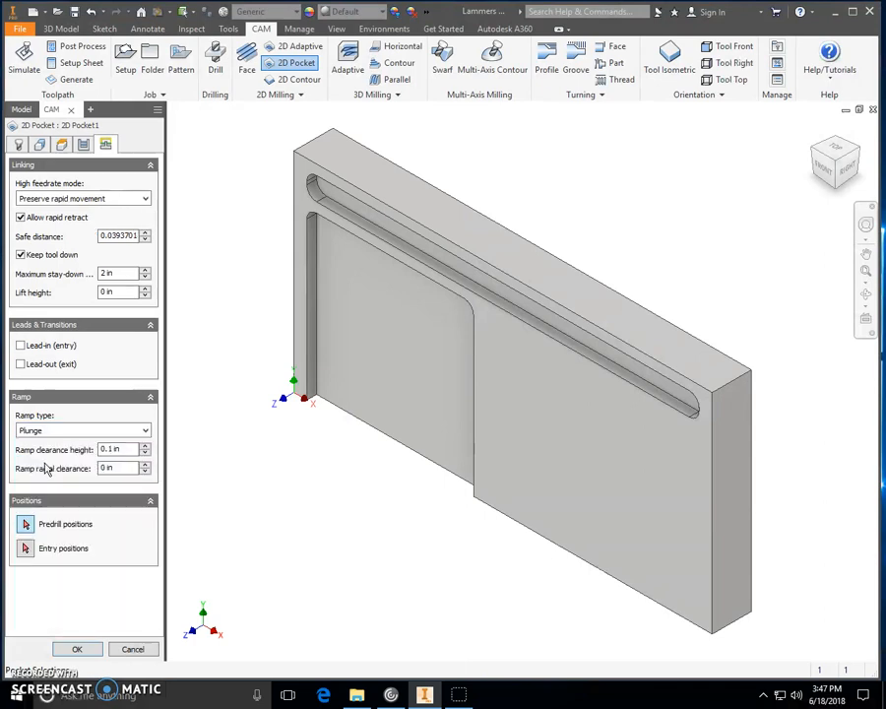
click(90, 652)
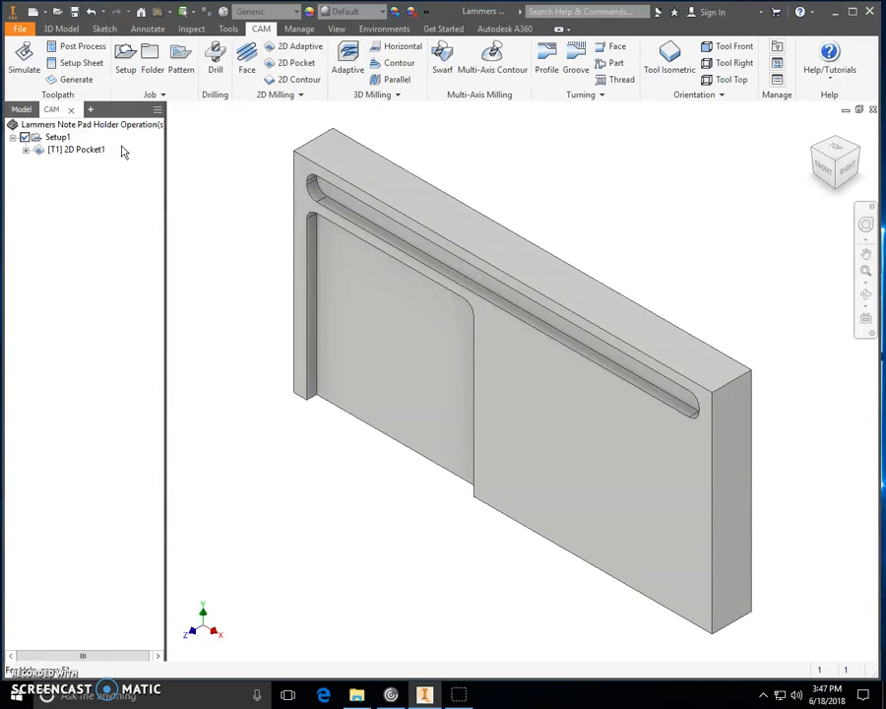
- Simulate the 2D Pocket toolpath with the stock shown, play the cutting motion, and close the simulation
click(24, 59)
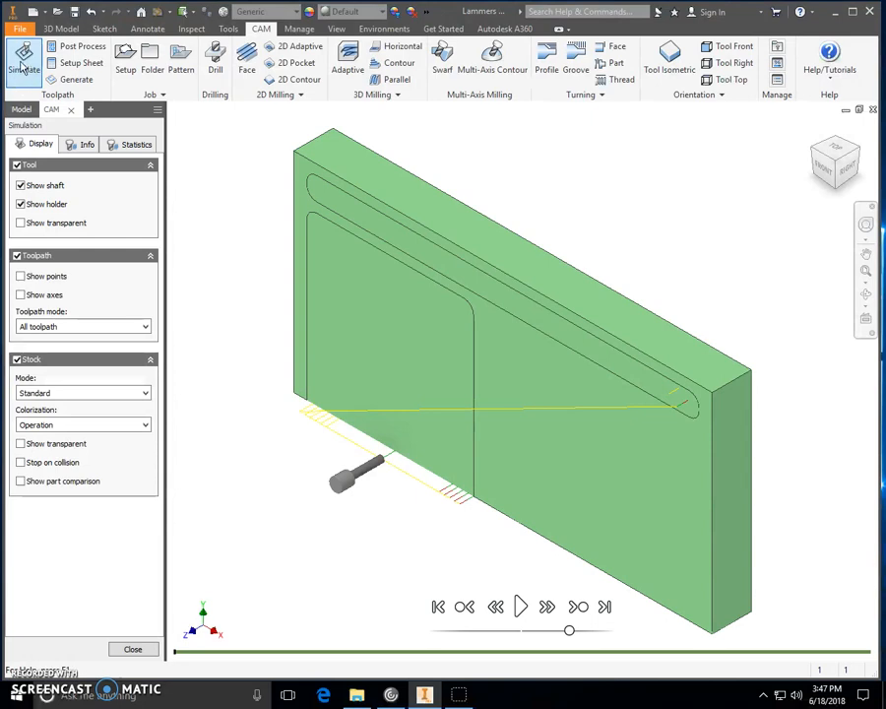
click(17, 359)
click(17, 359)
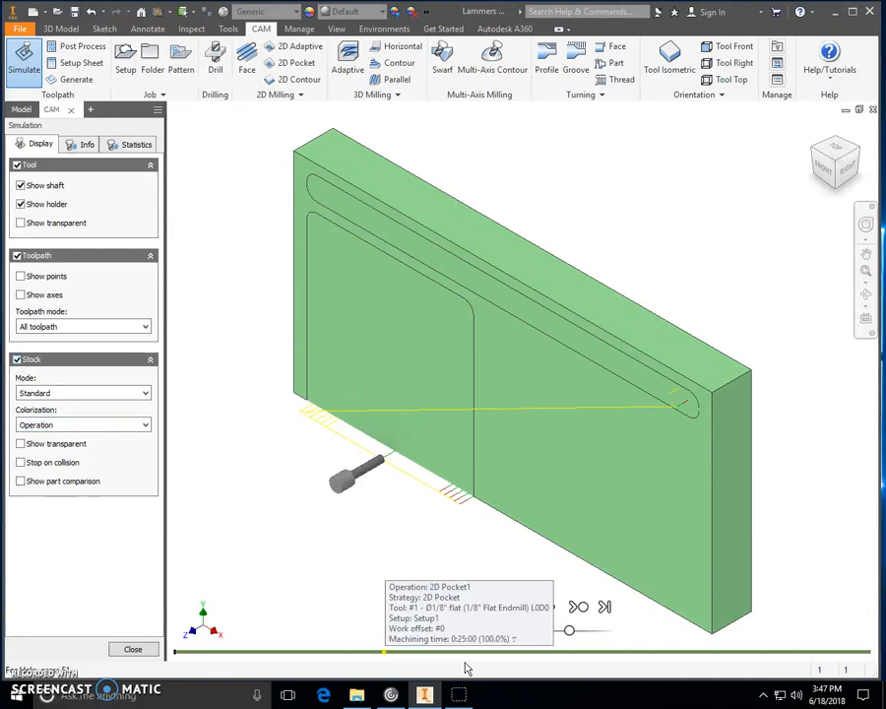
click(520, 607)
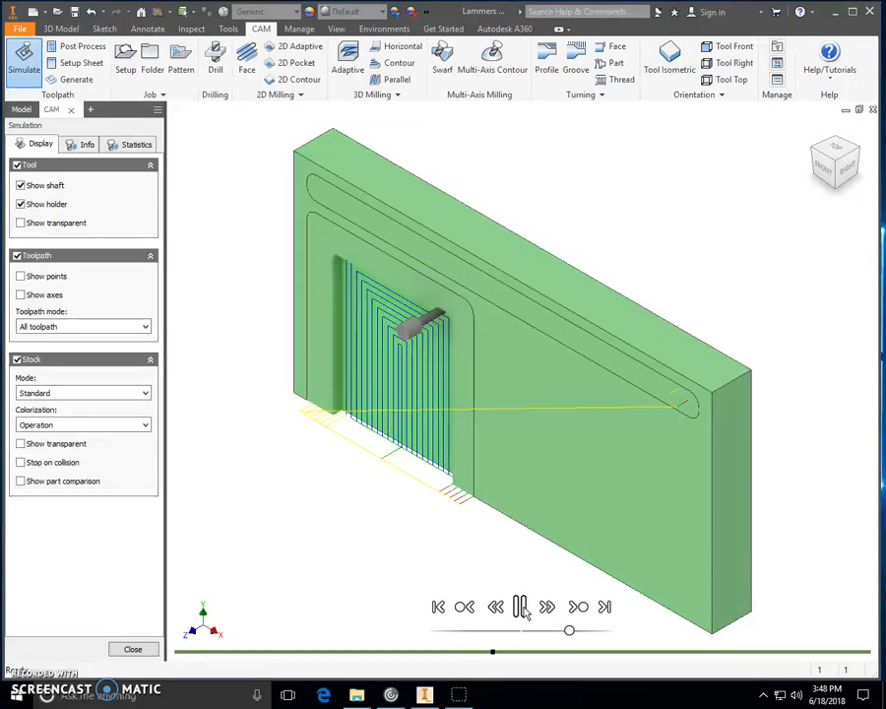
click(133, 651)
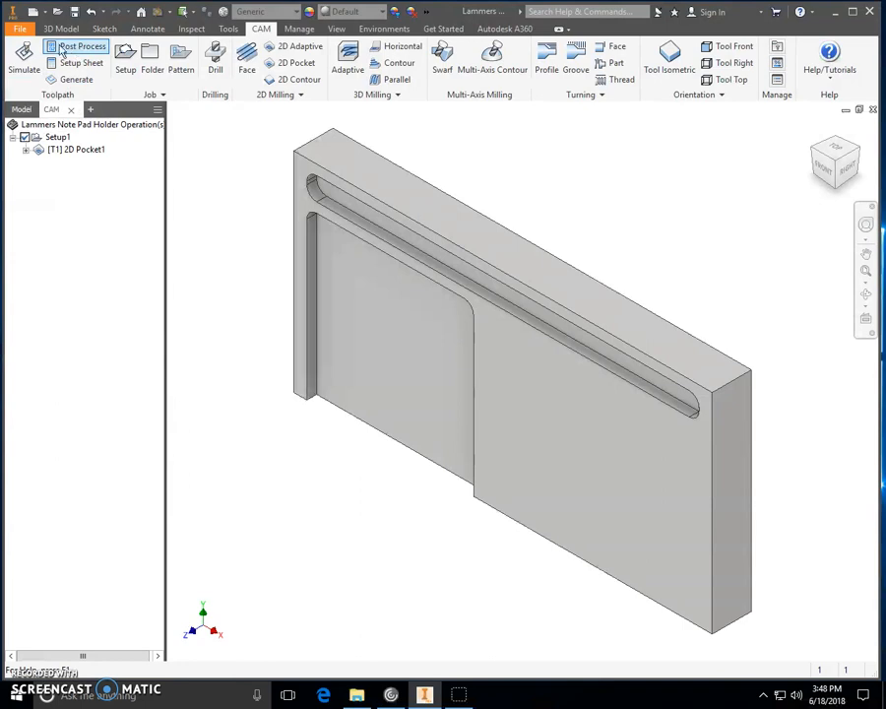
- Start post processing the setup with the RS-274D / 1_Butler MS Techno-Isel post configuration
click(88, 49)
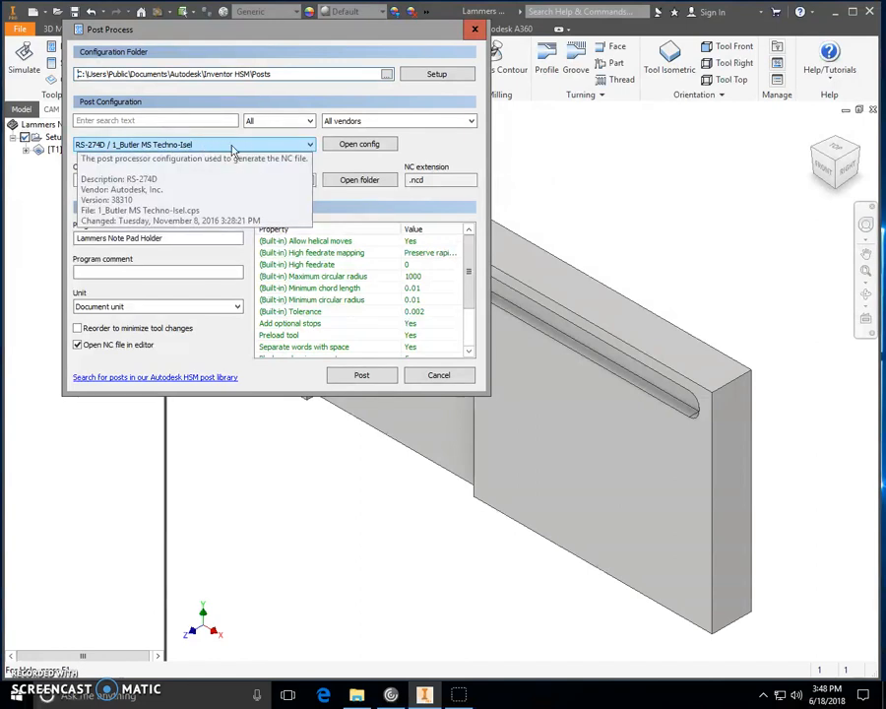
click(311, 145)
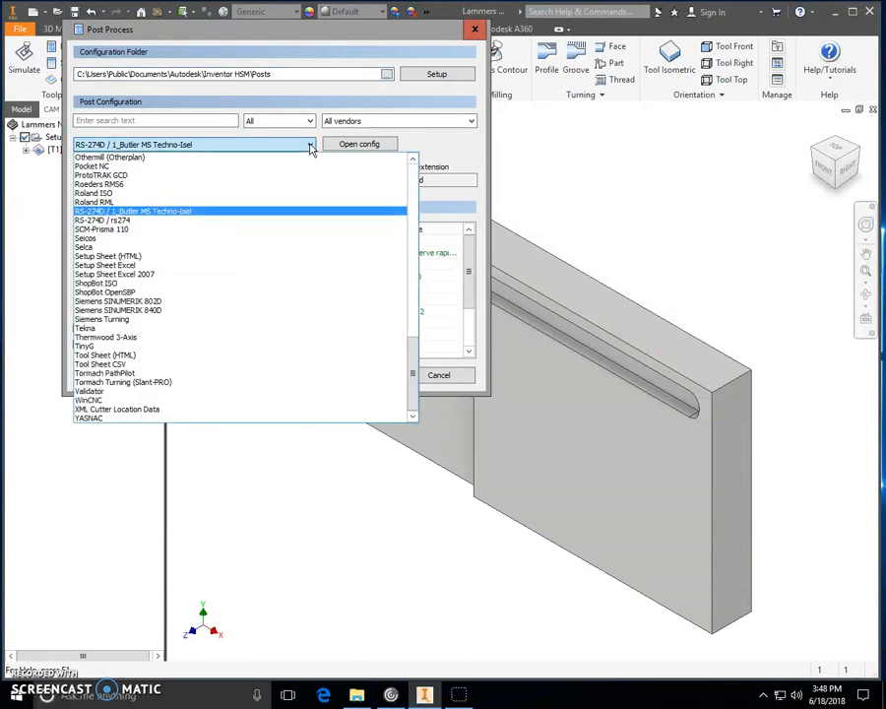
drag(412, 356, 412, 325)
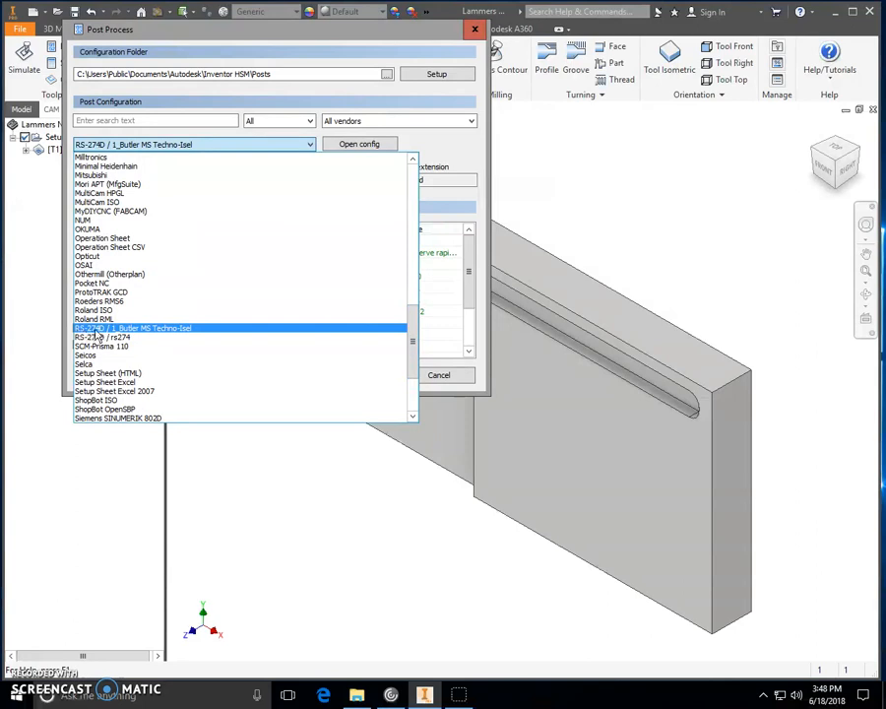
click(165, 335)
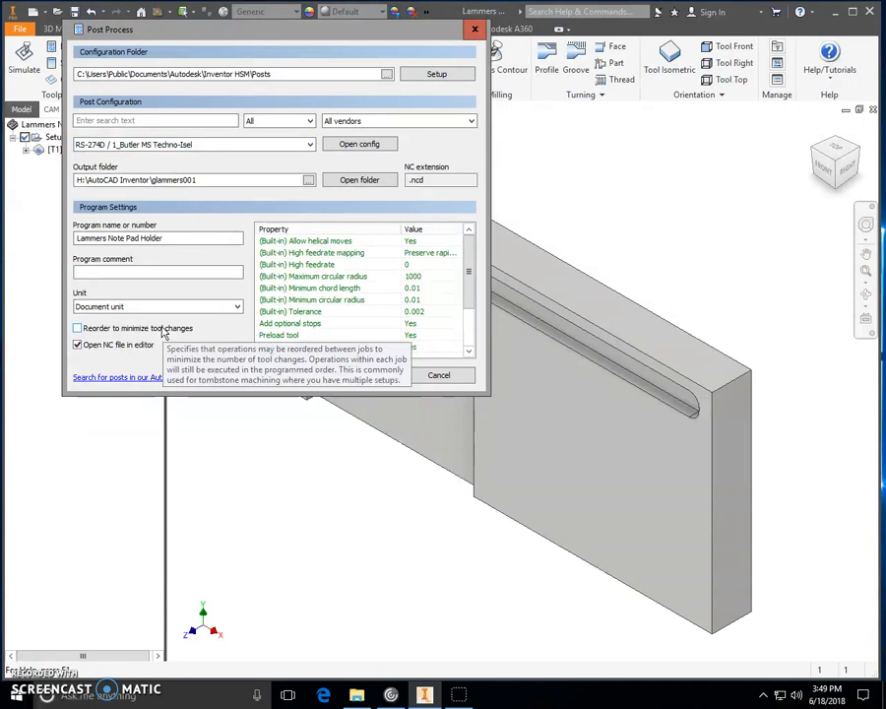
- Use the owner's personal folder under H:\AutoCAD Inventor for output and post the NC program named with the surname plus "Note Pad Holder"
click(308, 183)
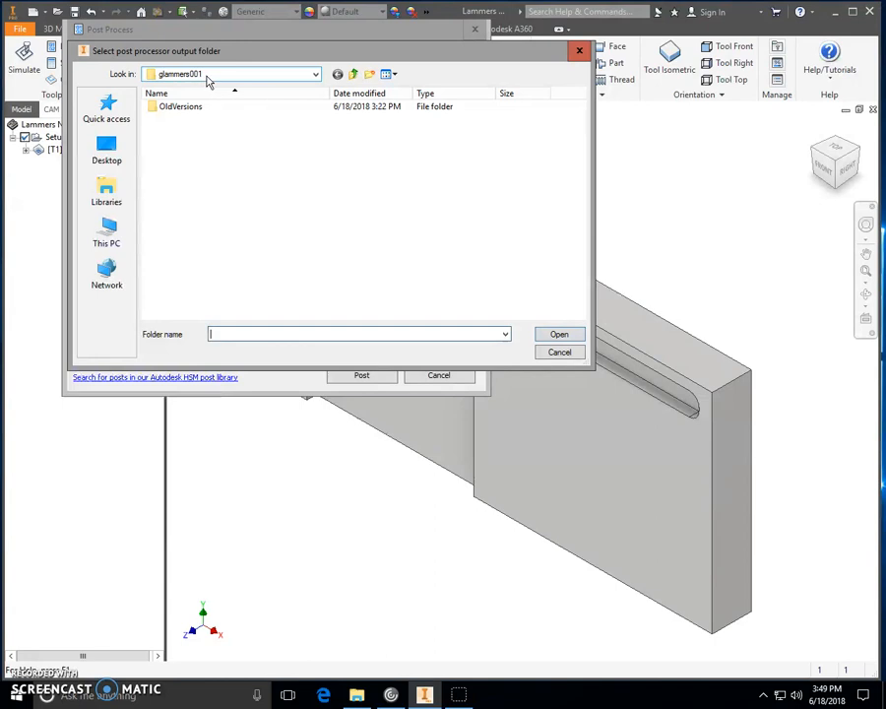
click(560, 335)
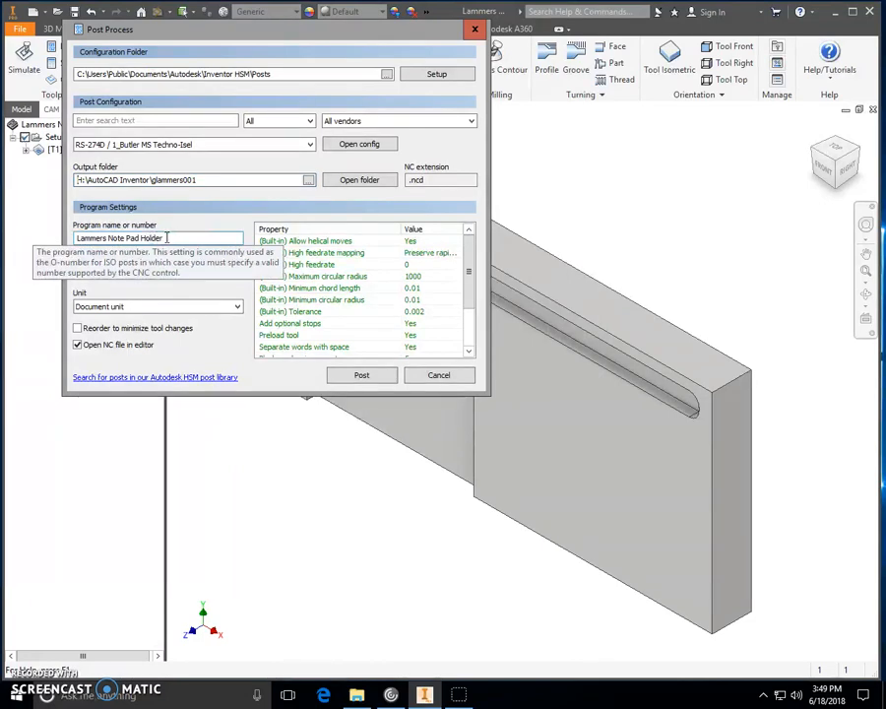
click(372, 383)
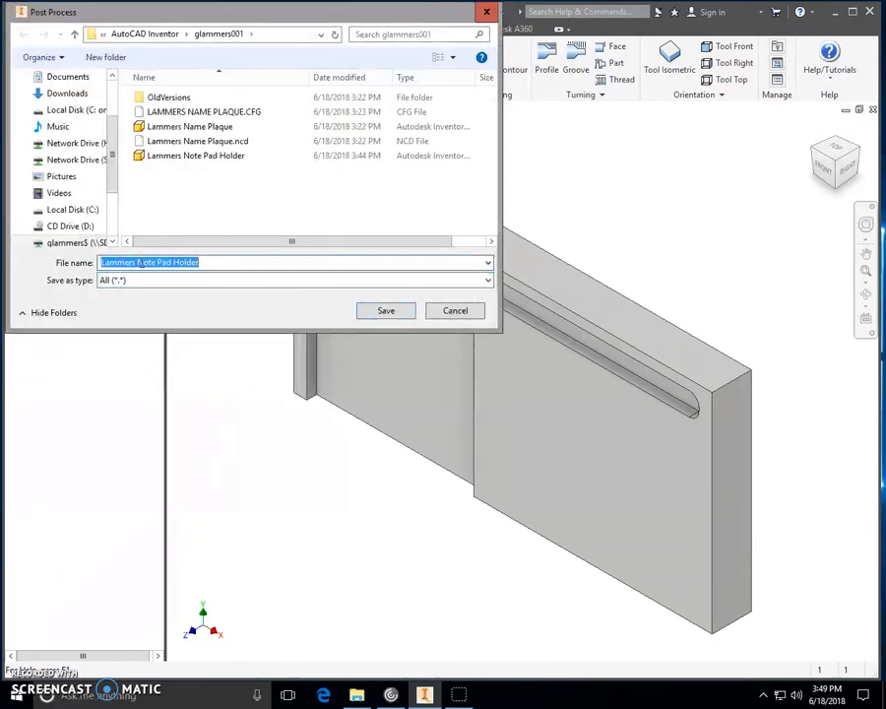
click(386, 311)
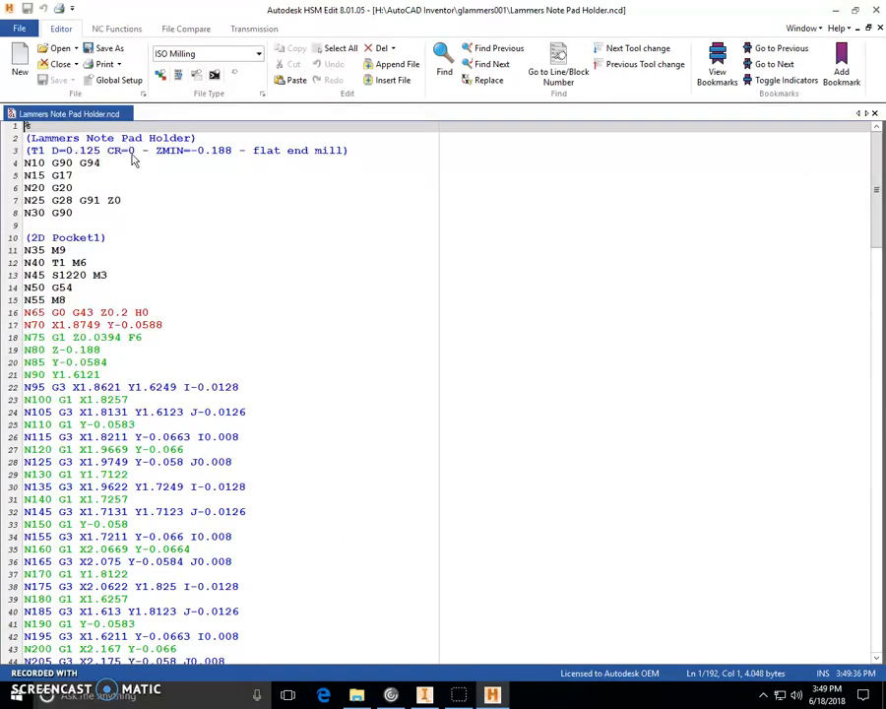
- Close the NC code editor and save the note pad holder part
click(875, 10)
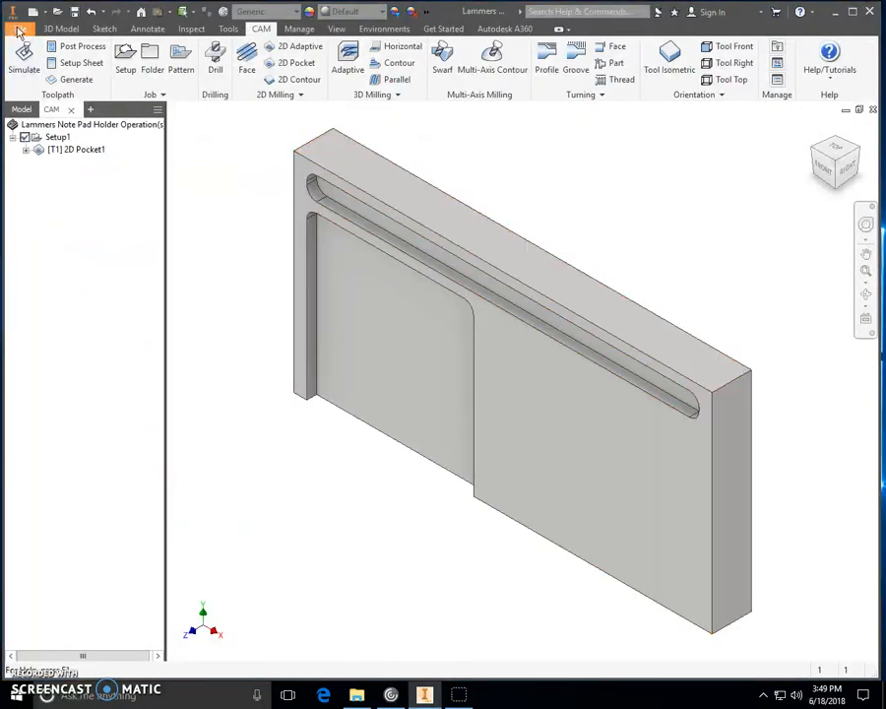
click(19, 29)
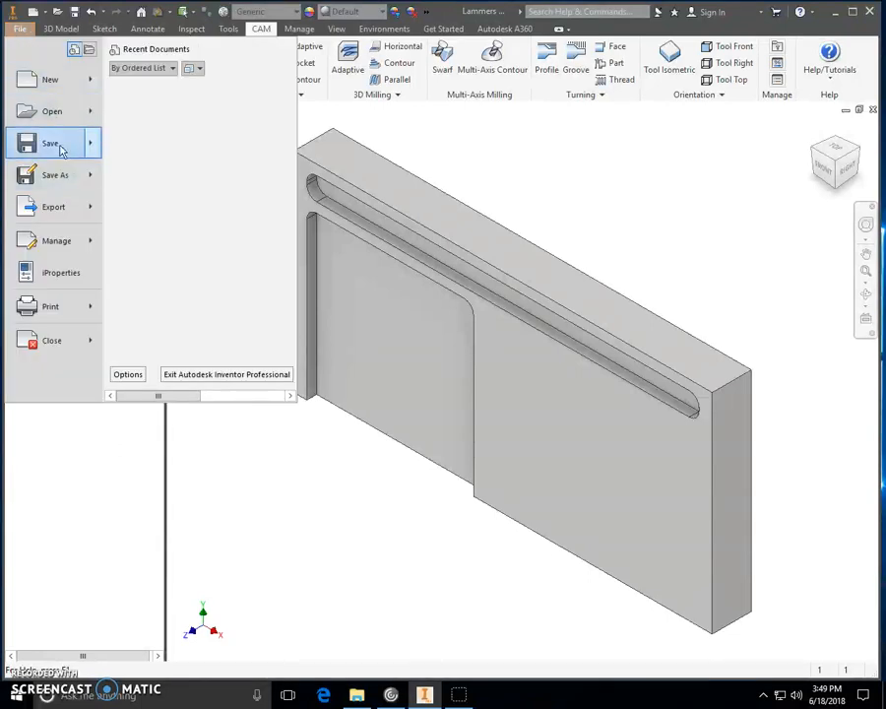
click(52, 144)
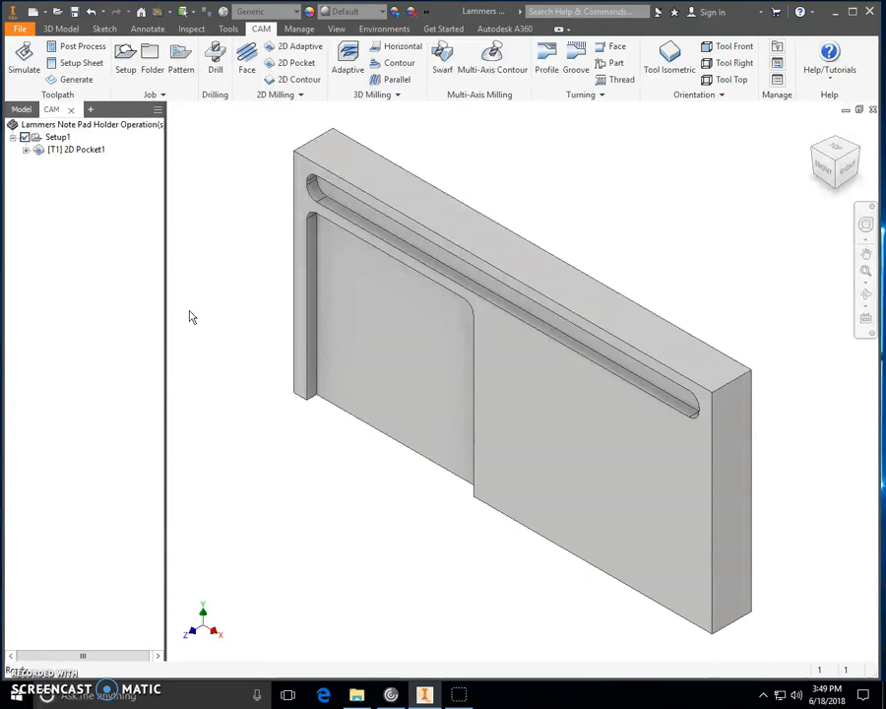
- Switch to the CNC Mill program, load the posted Note Pad Holder .ncd file through Translate / Execute, and preview its toolpath
click(837, 15)
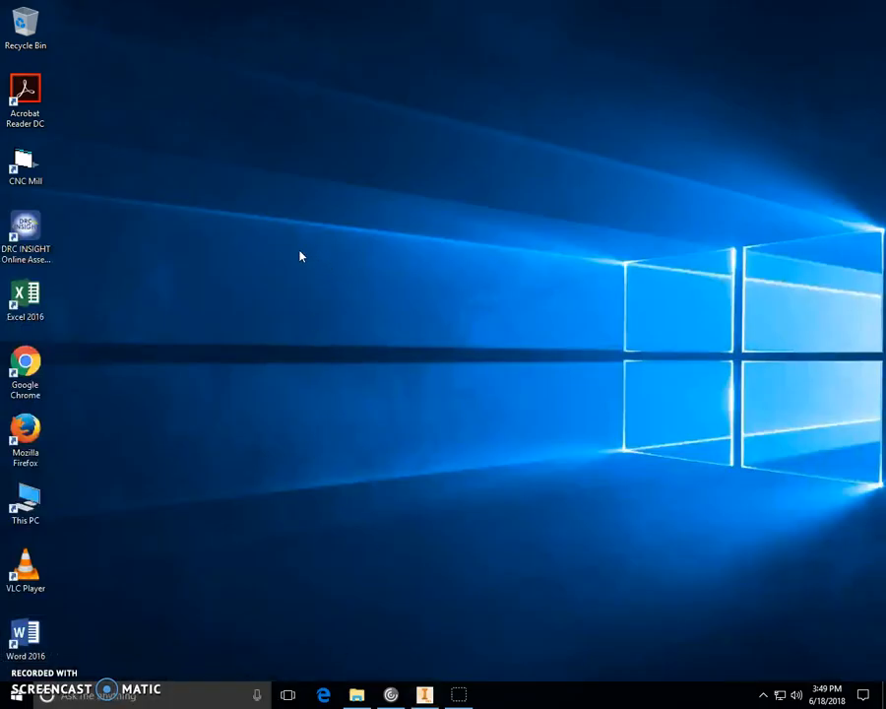
double_click(27, 166)
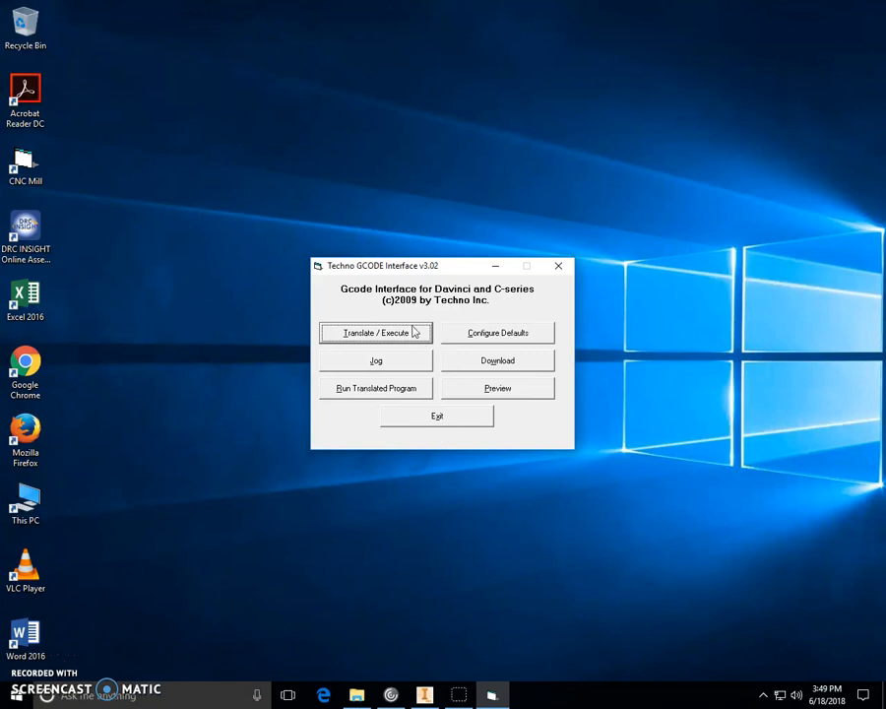
click(412, 332)
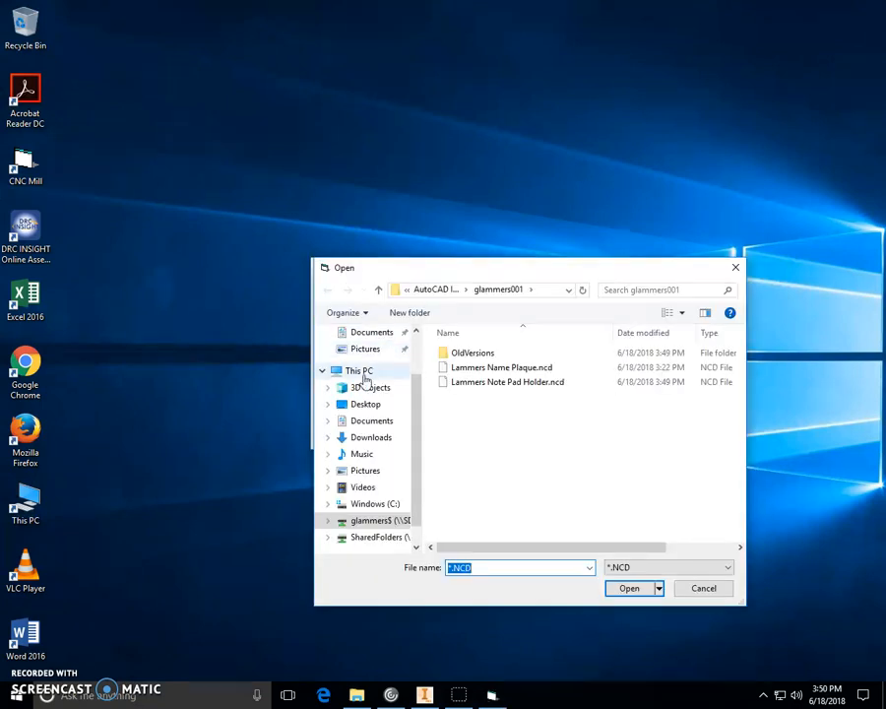
click(535, 384)
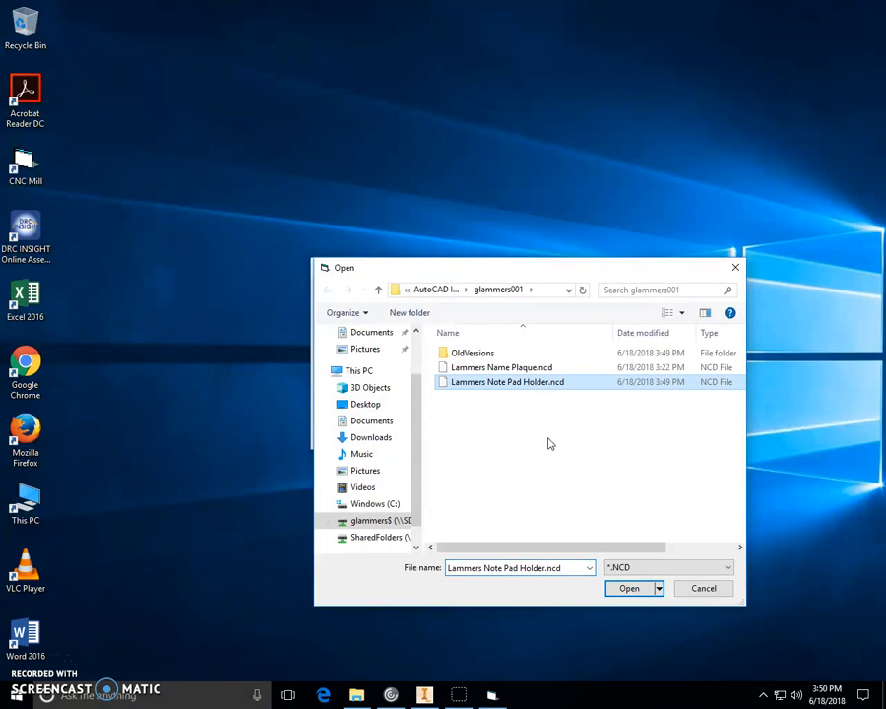
click(630, 589)
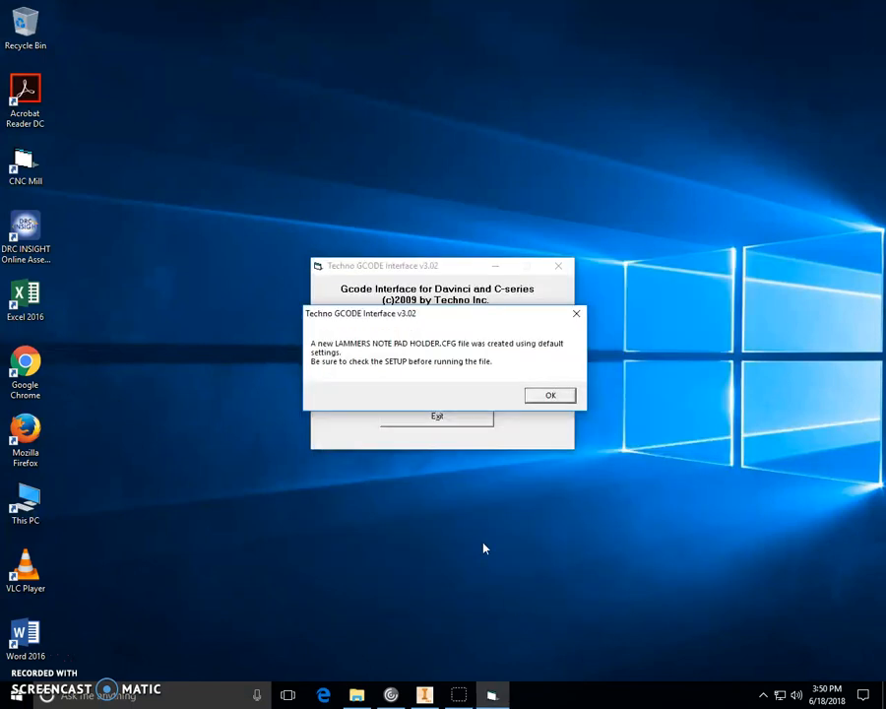
click(553, 396)
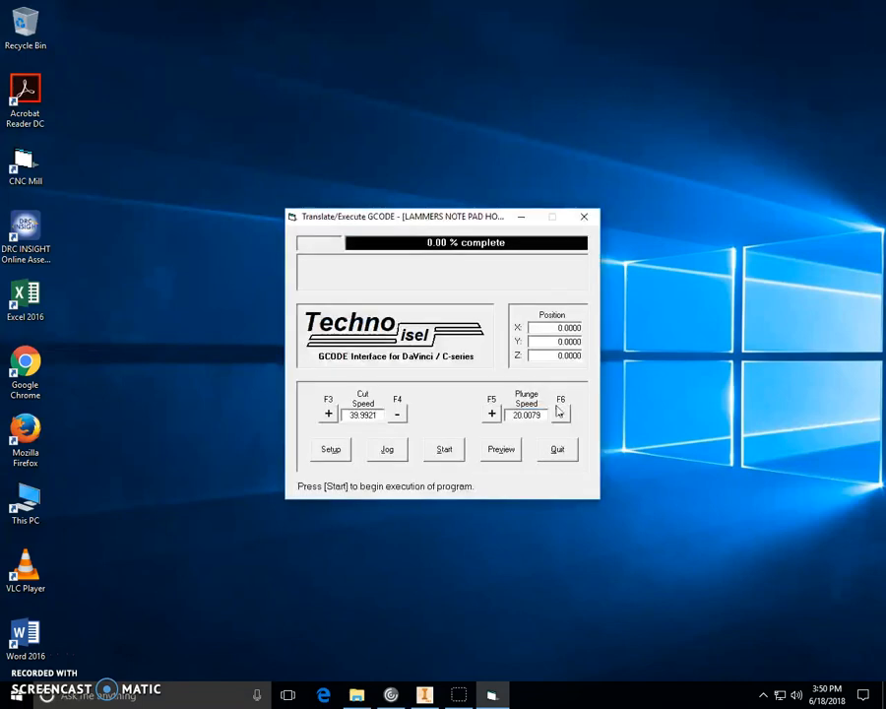
click(501, 450)
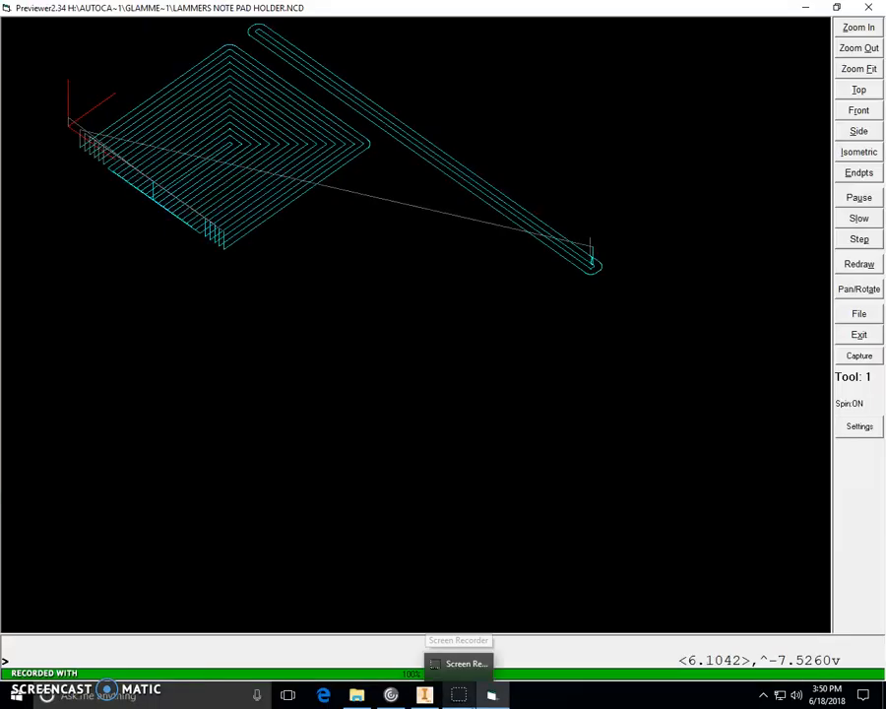